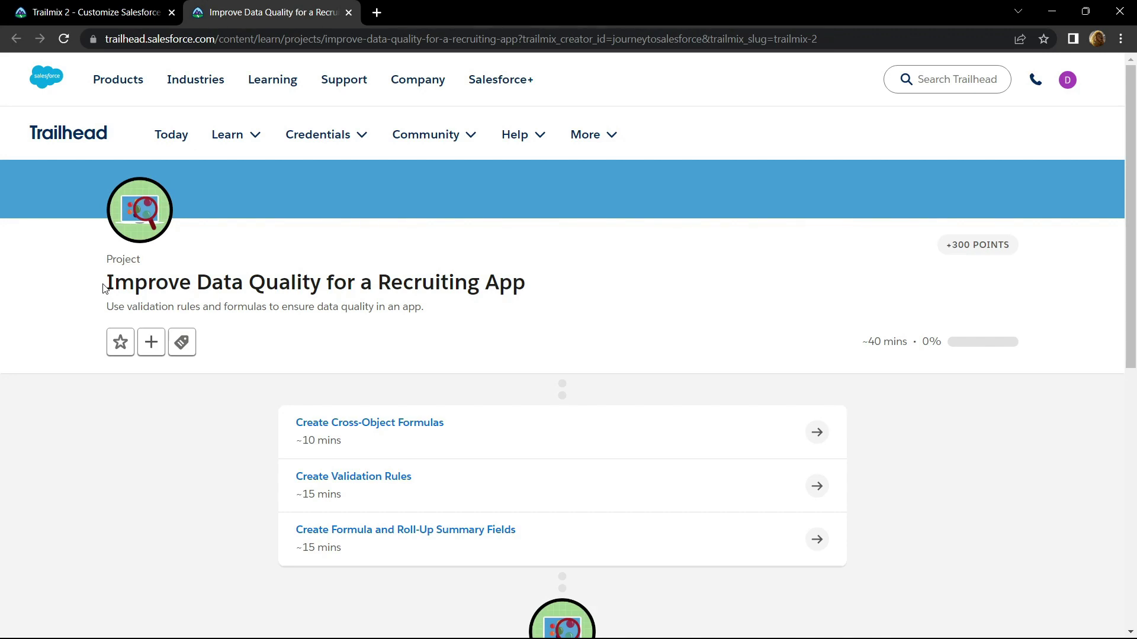
- Open the Create Cross-Object Formulas unit link in a new browser tab and view it
drag(103, 288, 522, 288)
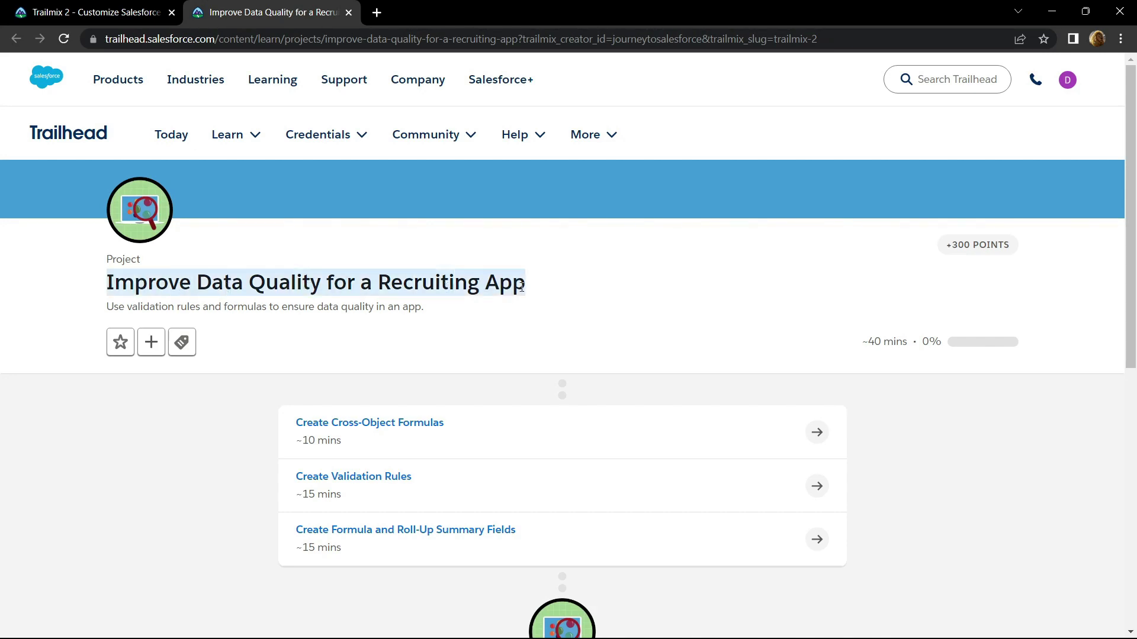
click(273, 440)
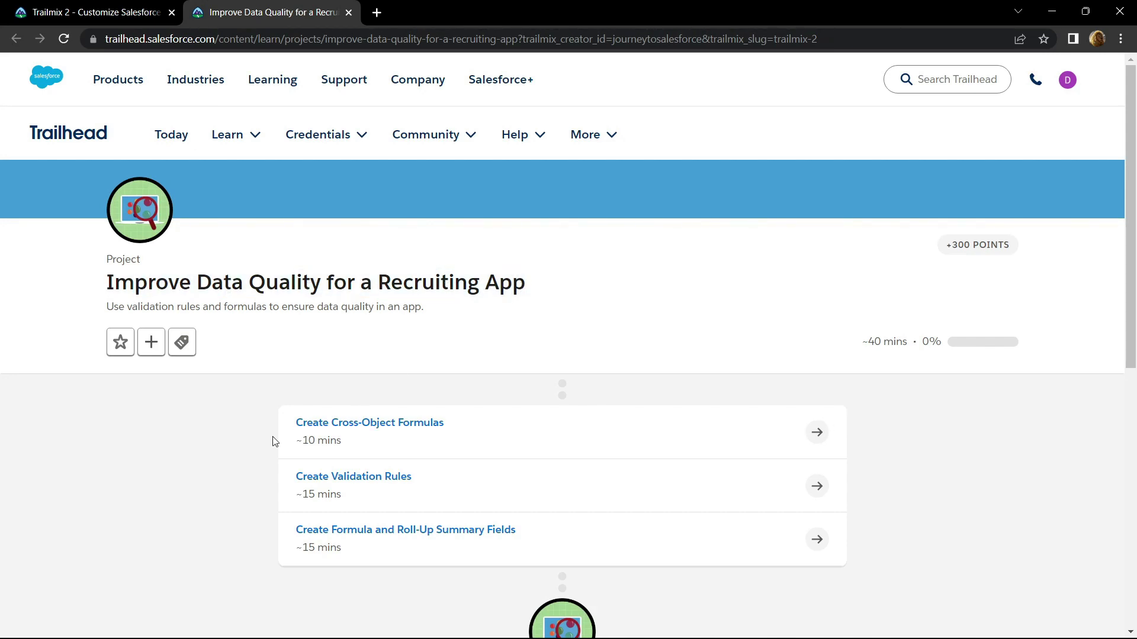
right_click(344, 429)
click(366, 445)
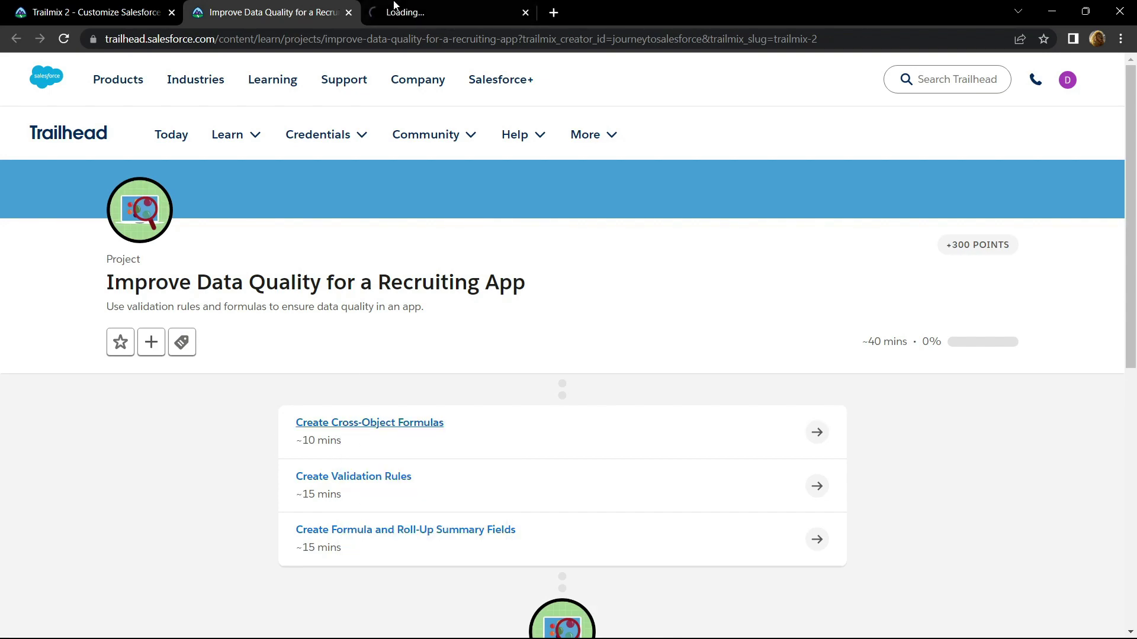
click(444, 13)
mouse_move(1130, 125)
mouse_down()
mouse_move(1130, 520)
mouse_move(1130, 484)
mouse_up()
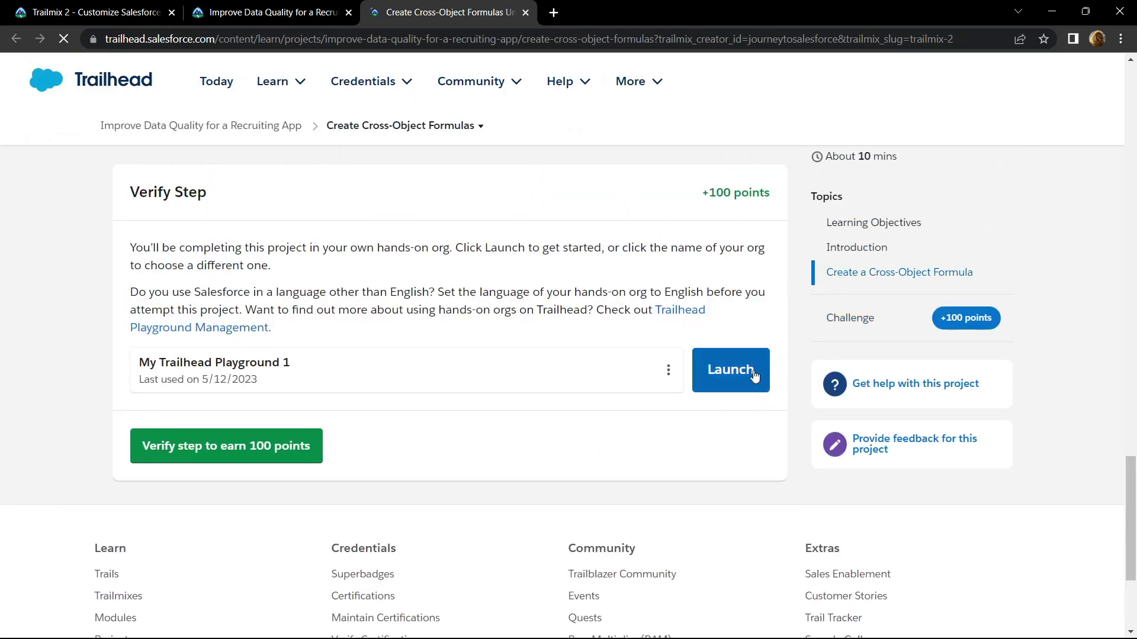
- Launch the playground org, open Setup, and start filtering Object Manager's object list
click(754, 374)
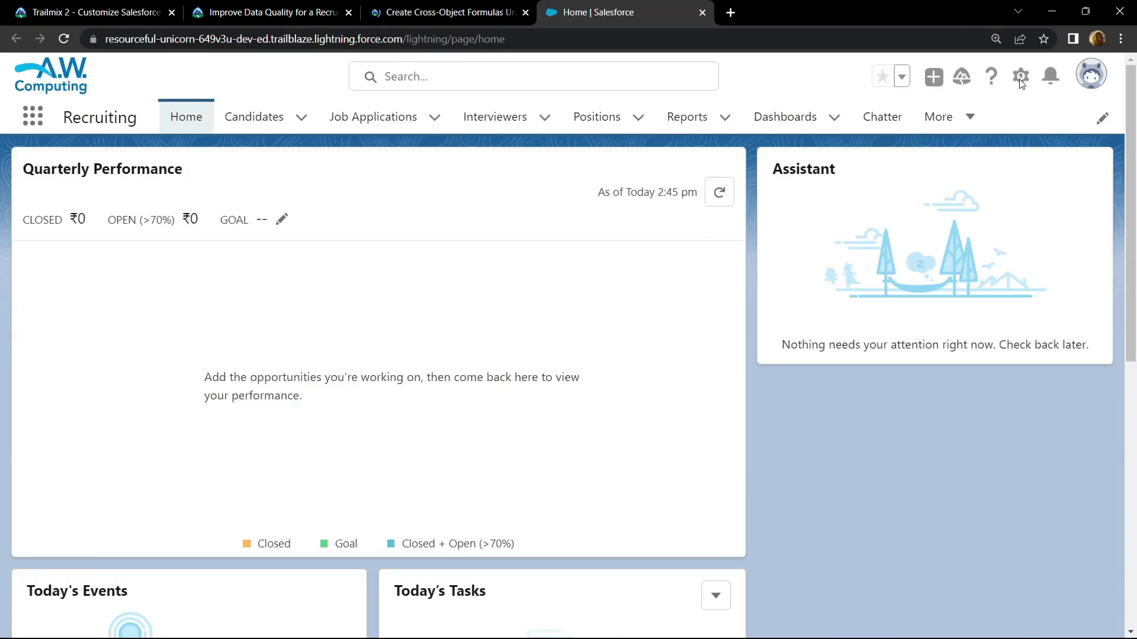
click(1021, 77)
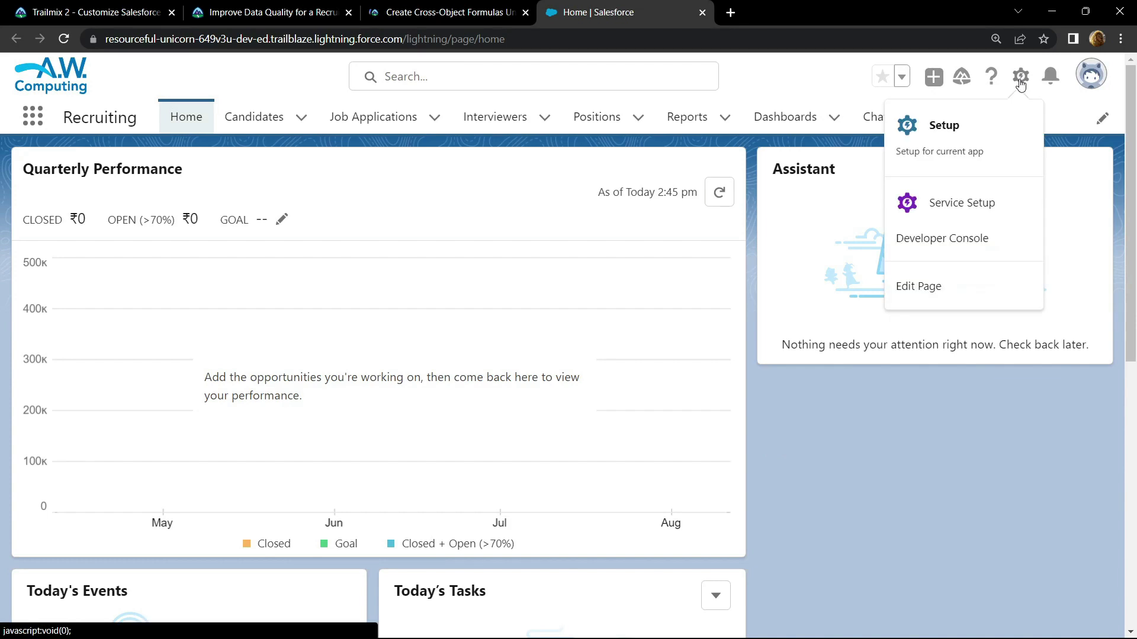
click(950, 124)
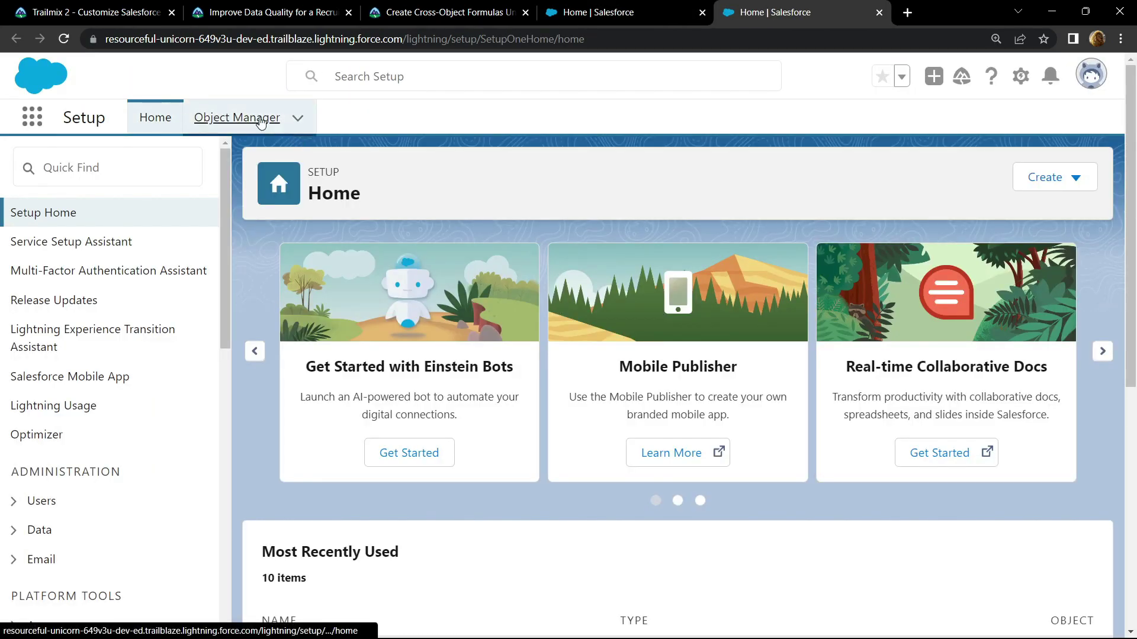
click(236, 118)
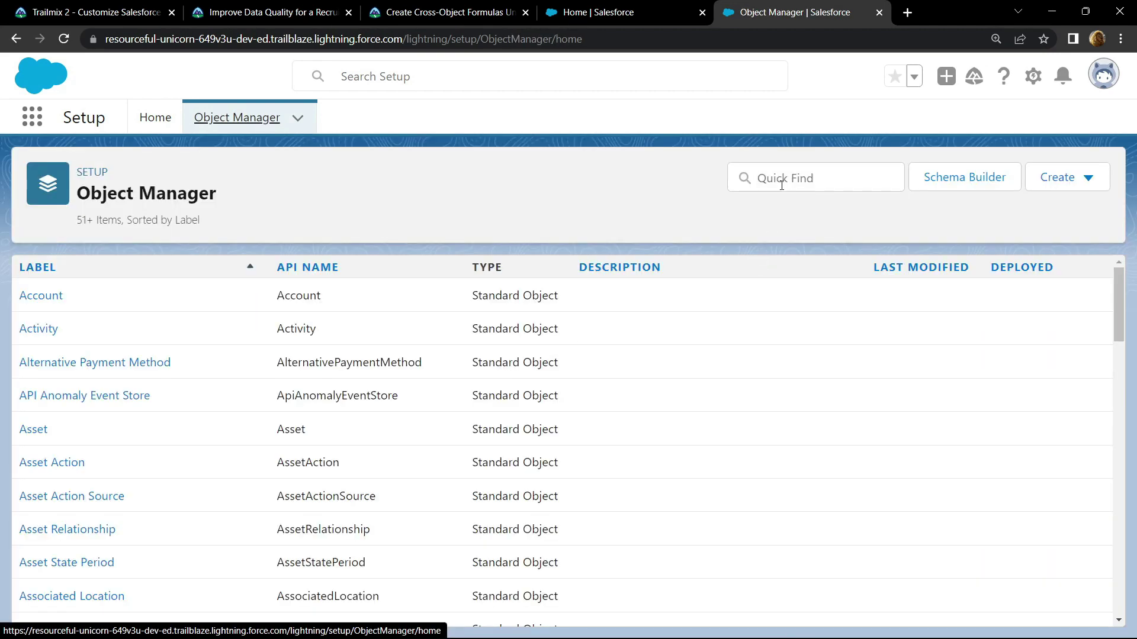
click(782, 184)
text(rev)
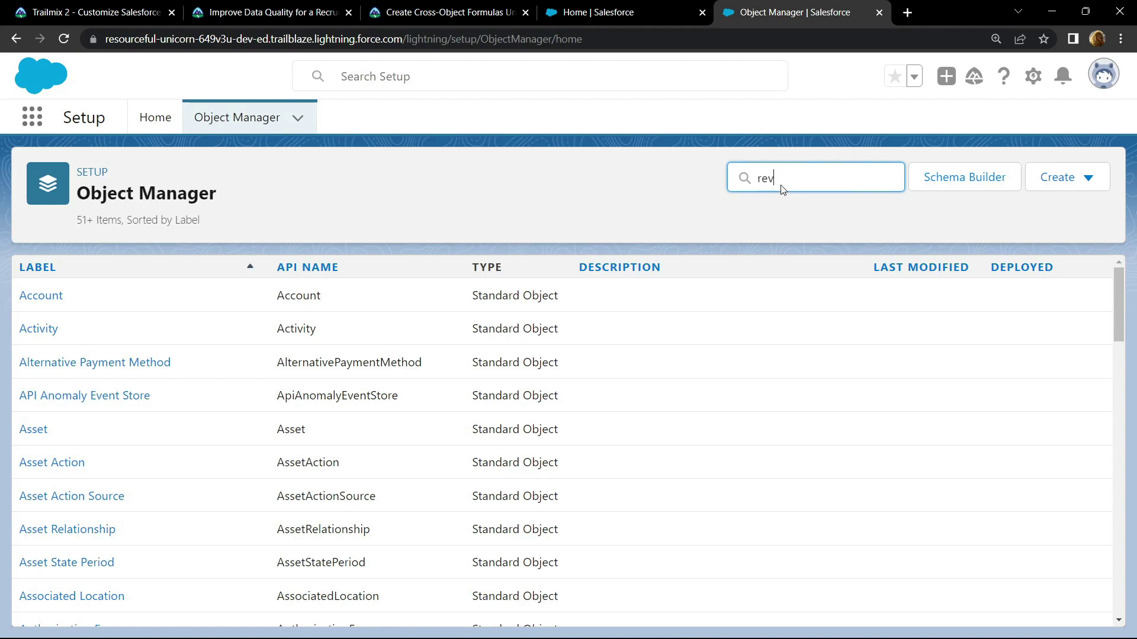
text(iew)
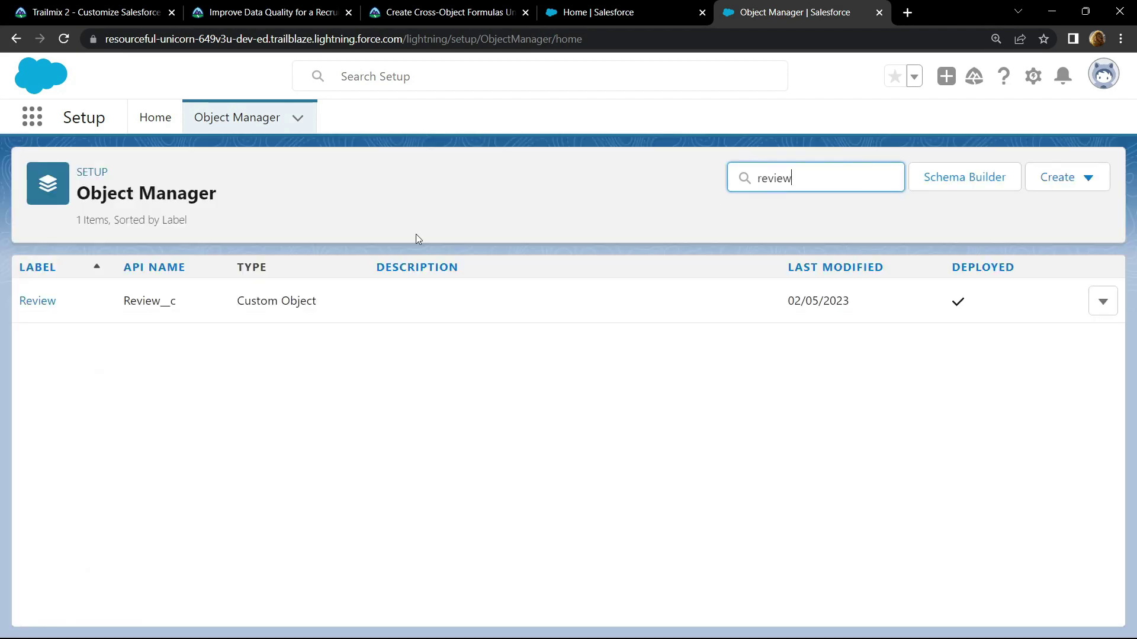
- Start a new field in Review's Fields & Relationships and pick the Formula data type
click(38, 300)
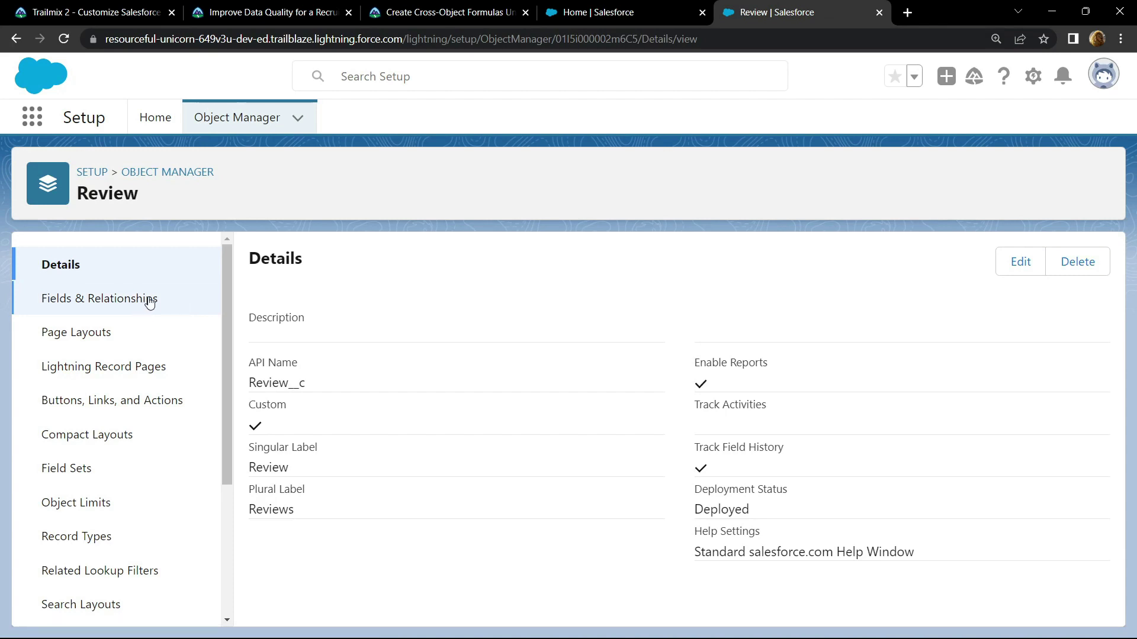
click(142, 298)
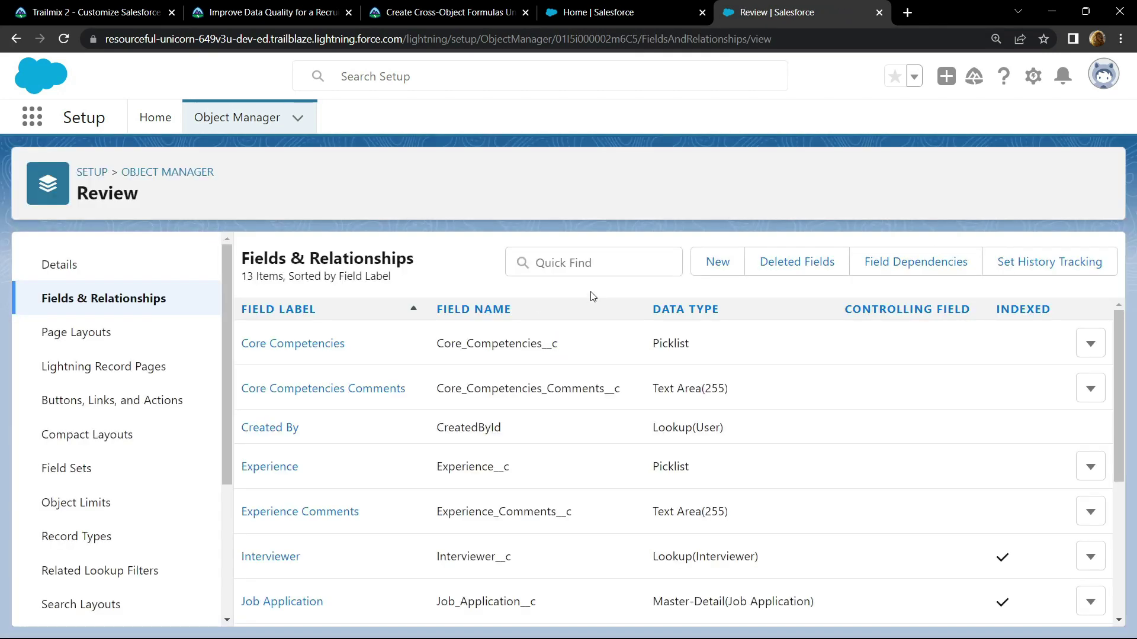
click(717, 262)
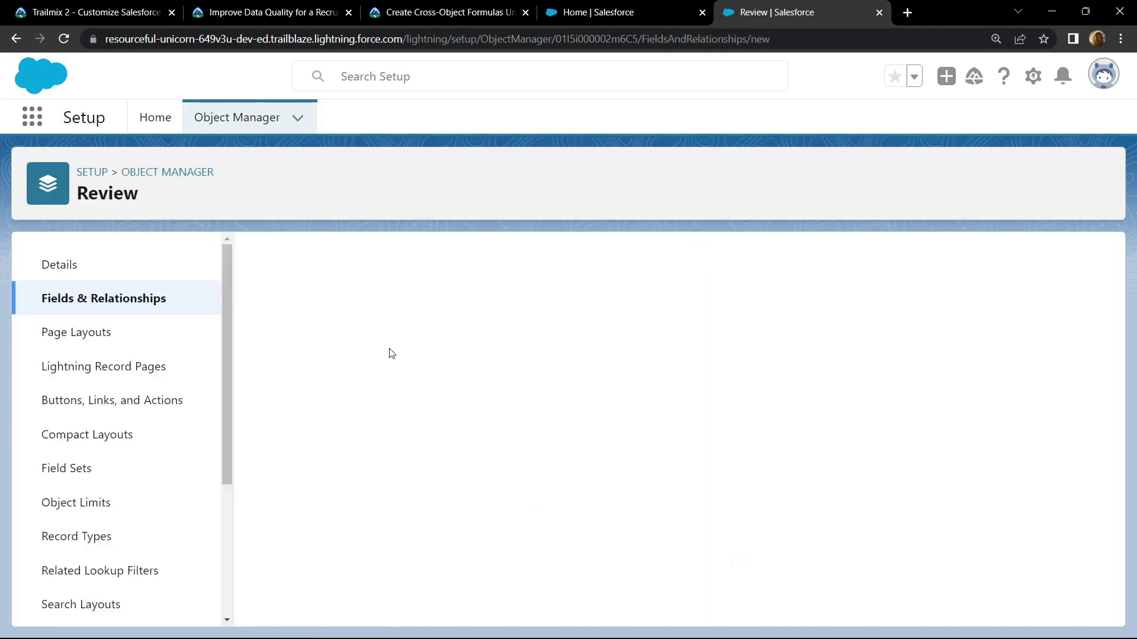
click(449, 12)
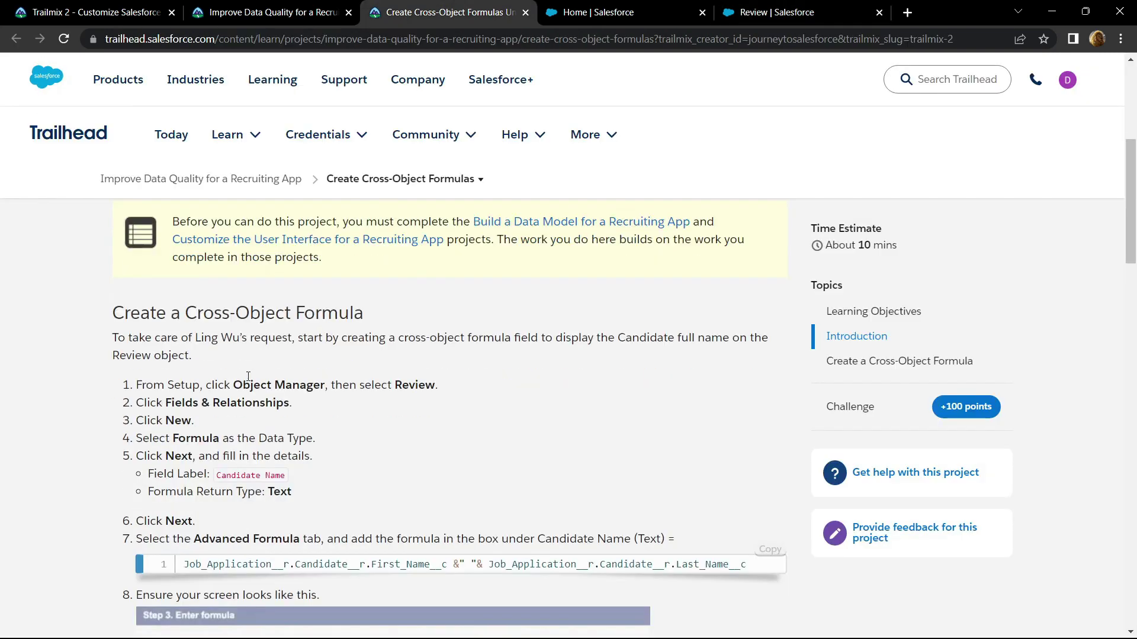
scroll(400, 355, down, 3)
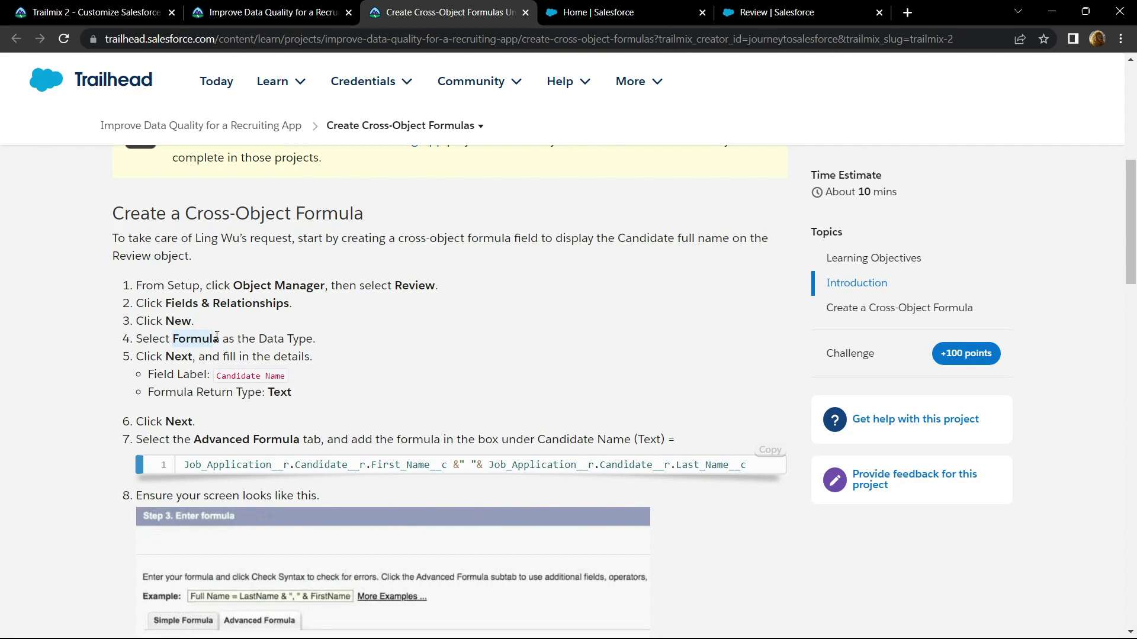
click(777, 12)
scroll(470, 362, down, 2)
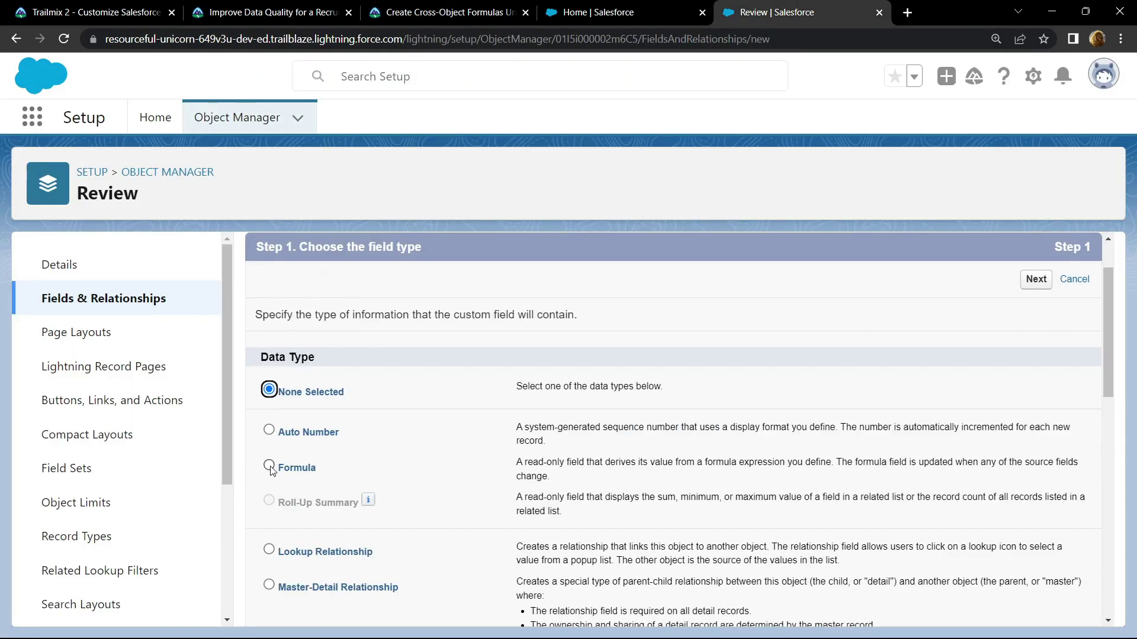
click(270, 465)
- Advance to the output-type step and recheck the field details in Trailhead
click(1035, 279)
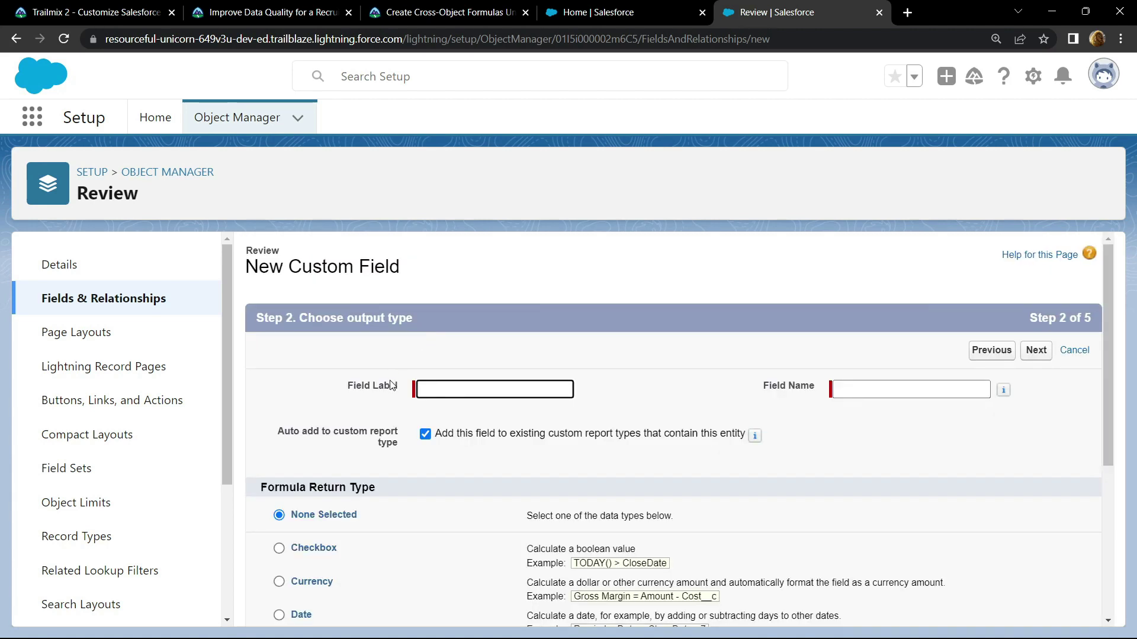
click(449, 11)
scroll(212, 322, down, 1)
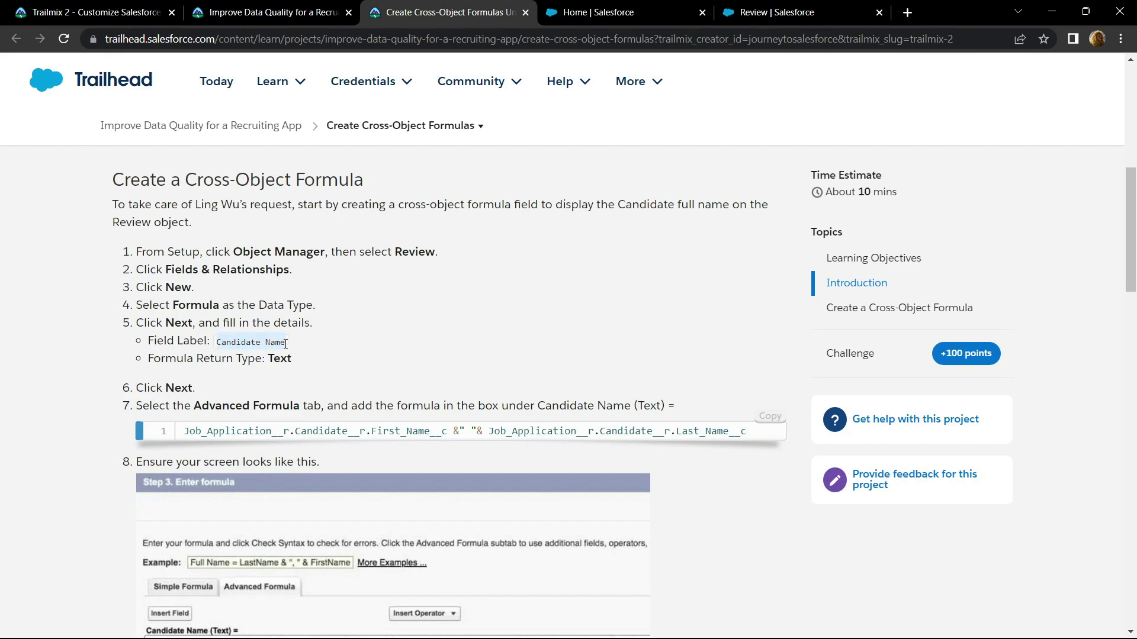
click(777, 12)
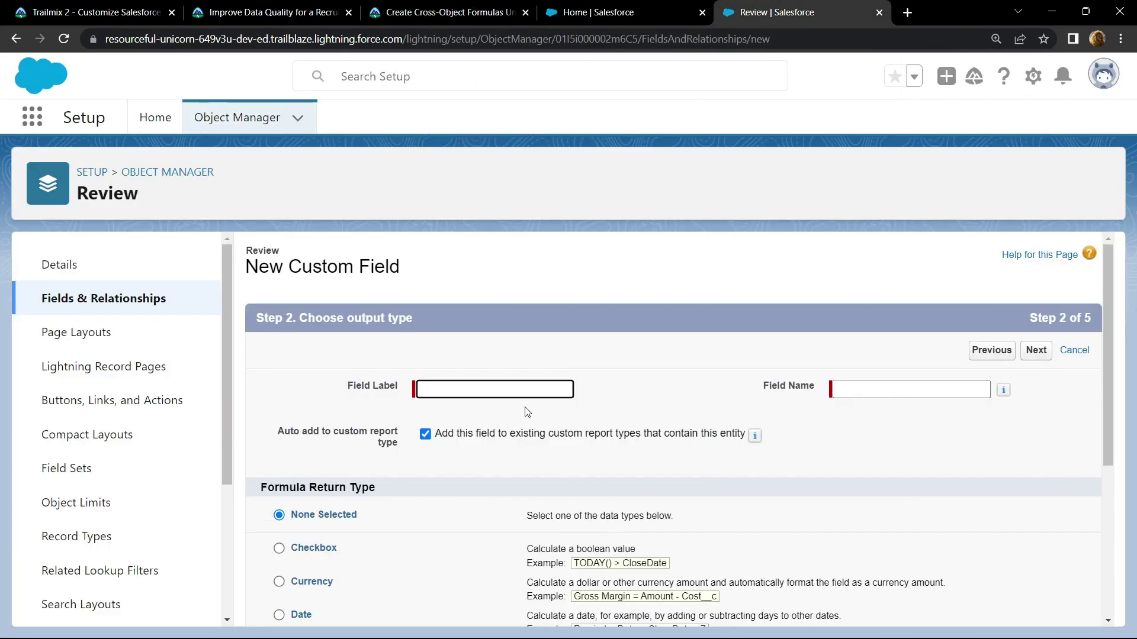
- Label the field Candidate Name with Text as the formula return type
click(505, 391)
text(Candidate Name)
click(673, 403)
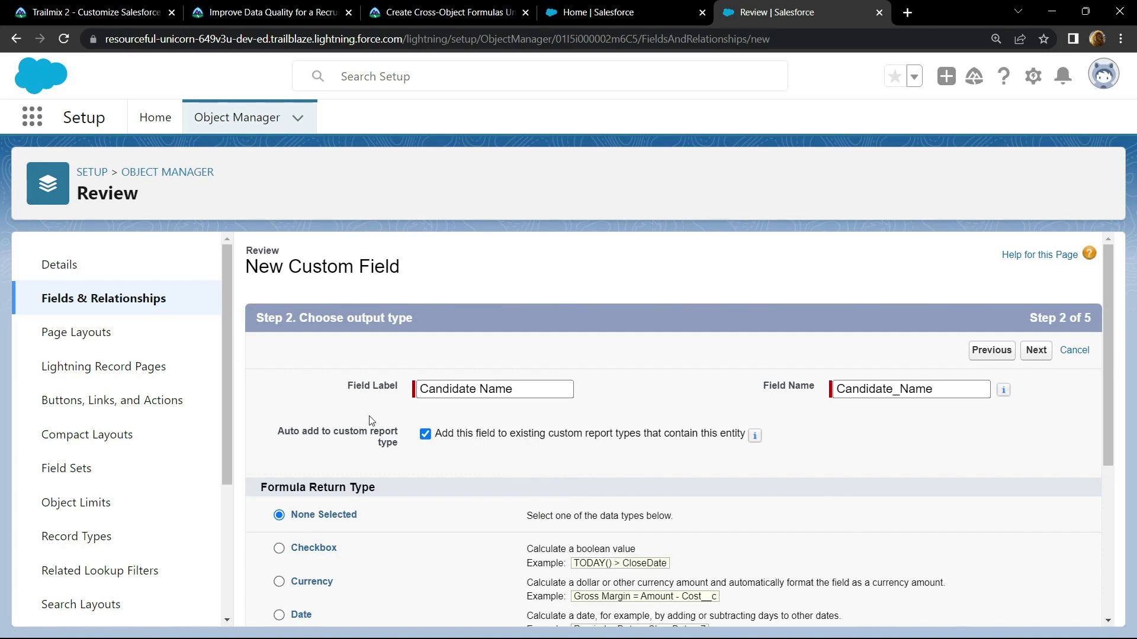
scroll(369, 416, down, 1)
scroll(369, 416, down, 1)
scroll(368, 415, down, 2)
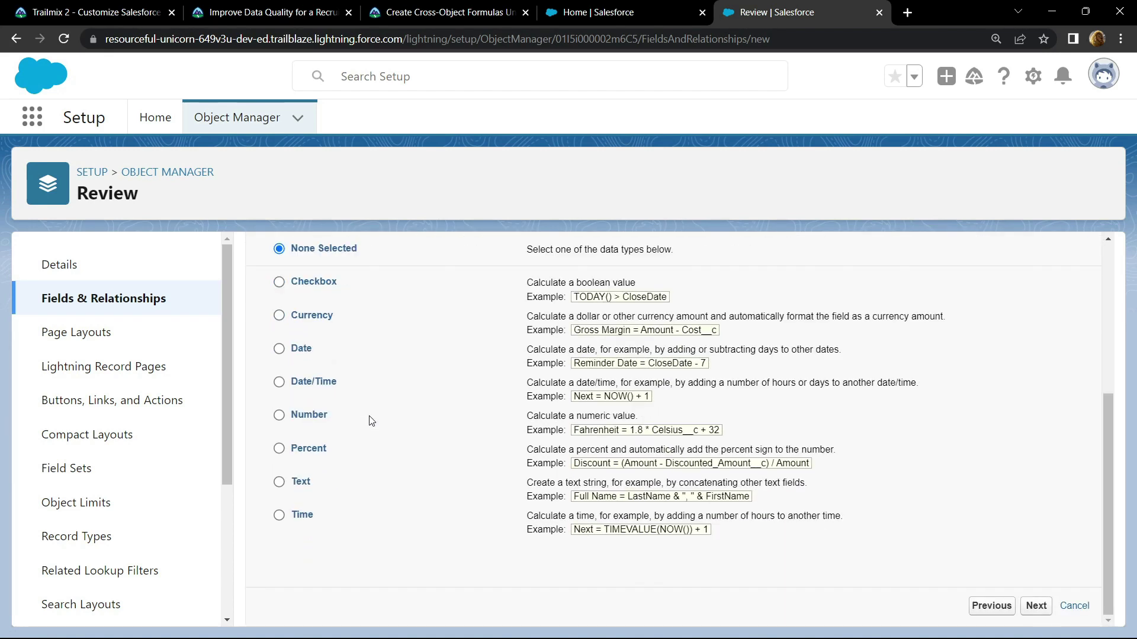
click(279, 481)
click(1036, 605)
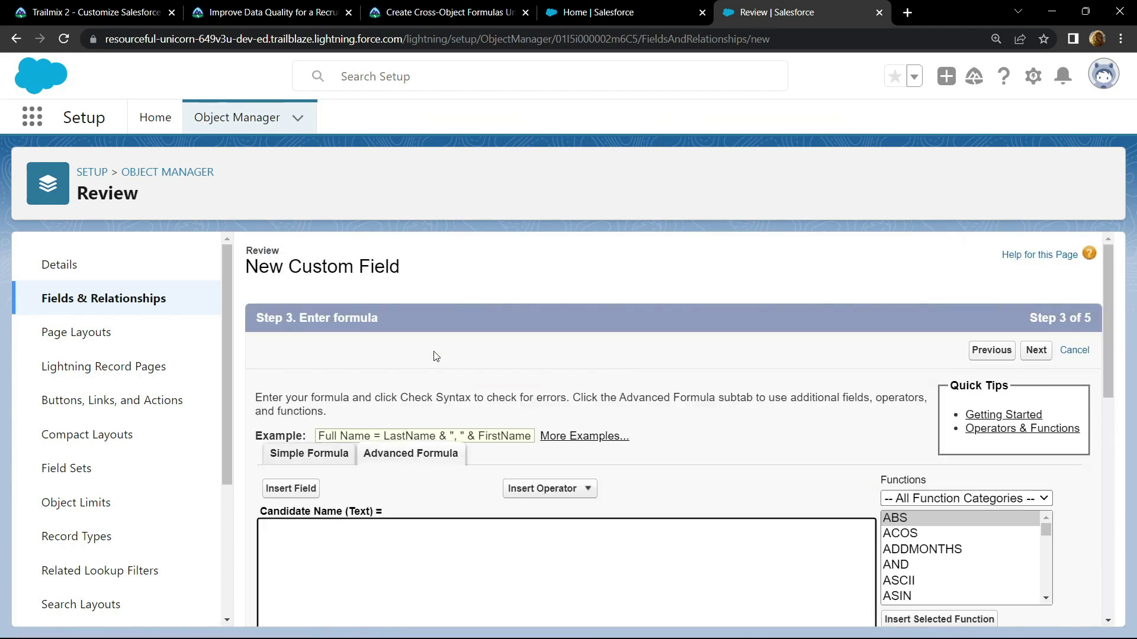
- Paste Trailhead's first-and-last-name formula into the formula box and check its syntax
click(450, 12)
scroll(355, 355, down, 1)
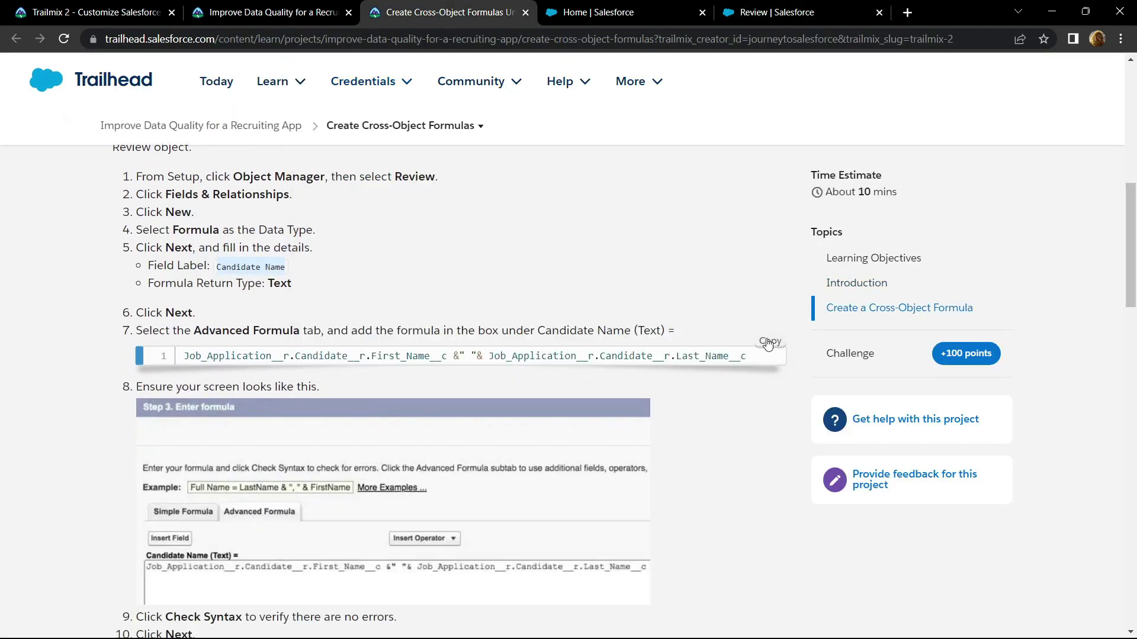
click(770, 343)
click(777, 12)
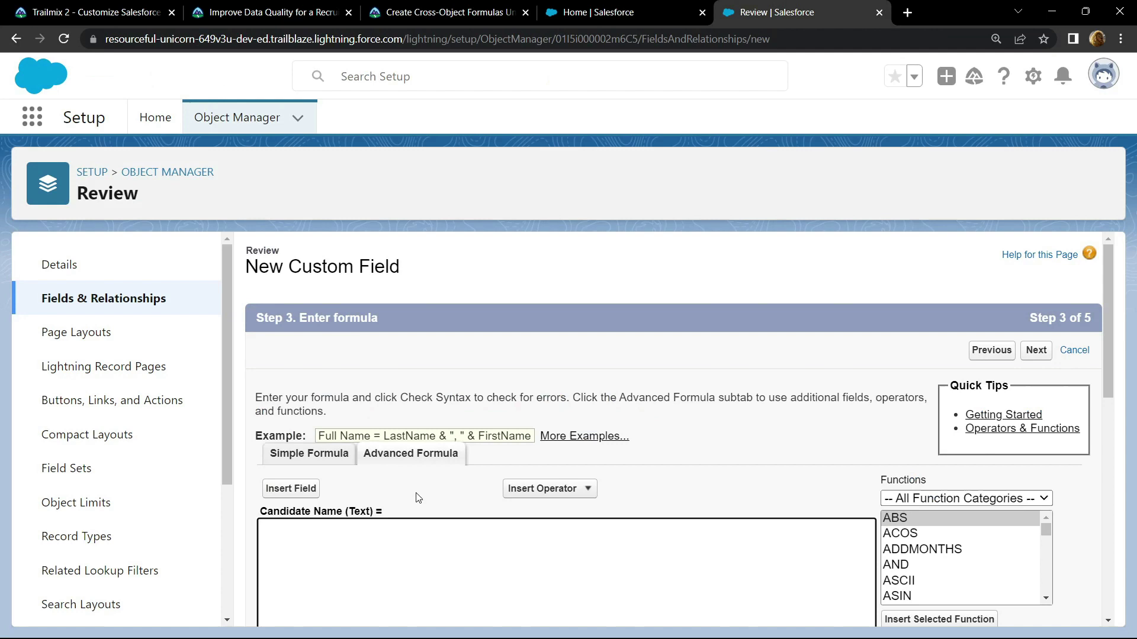
scroll(418, 497, down, 1)
key(ctrl+v)
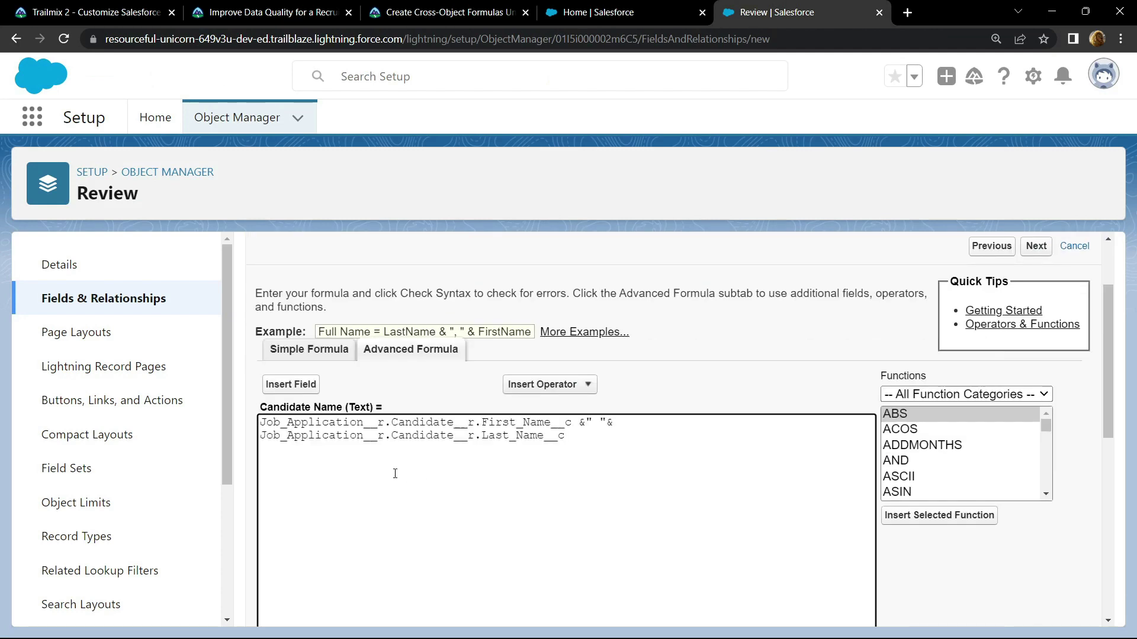
scroll(395, 474, down, 2)
scroll(395, 473, down, 2)
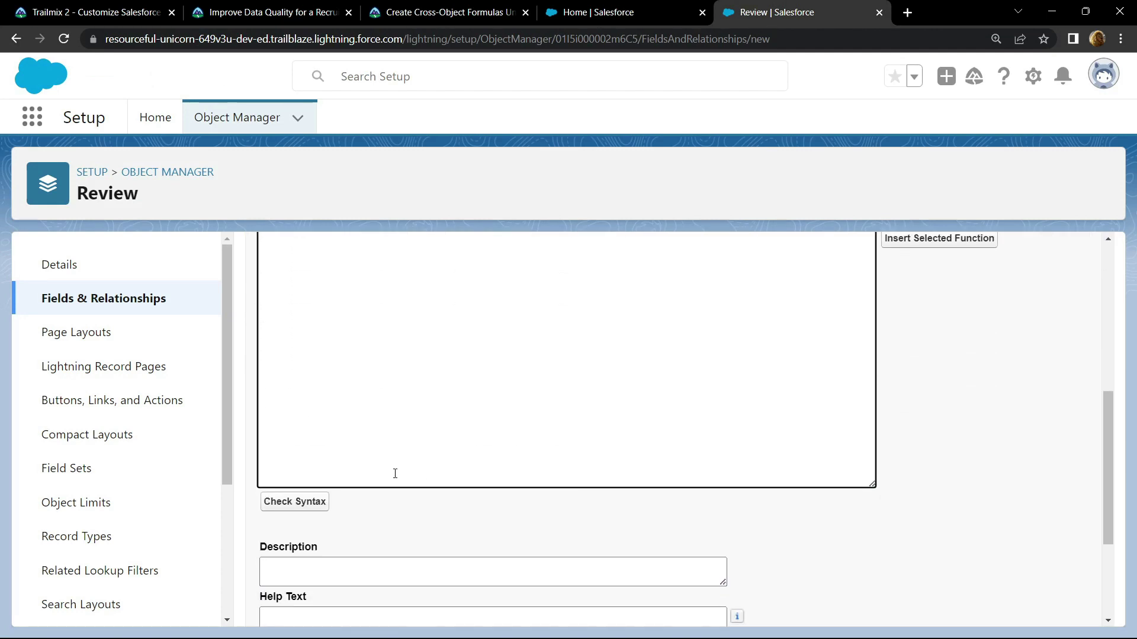
click(295, 502)
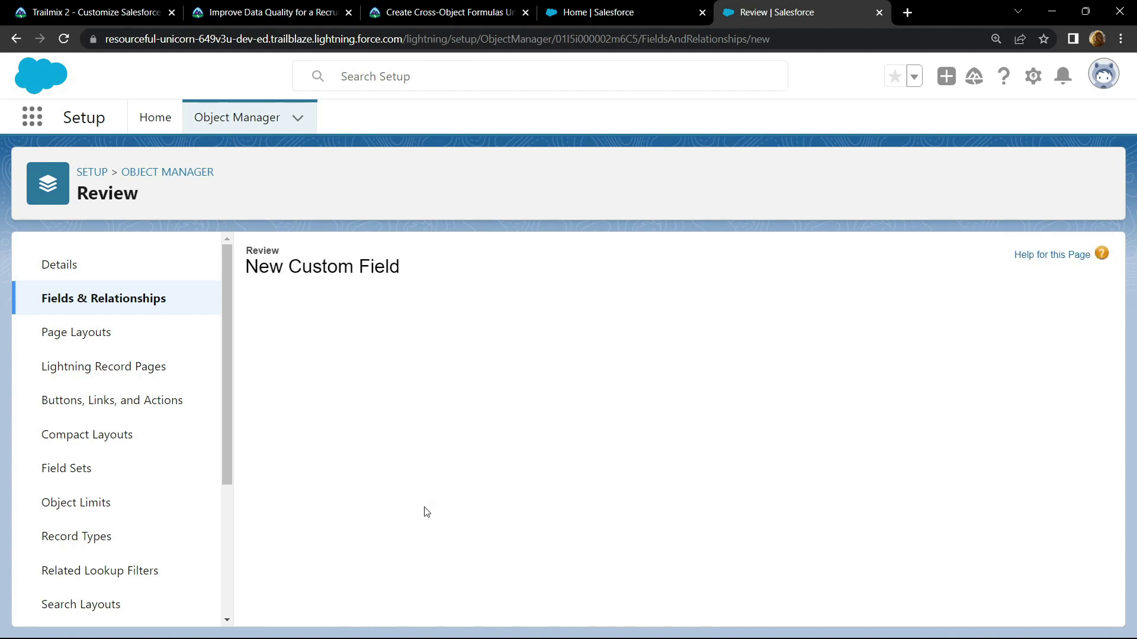
scroll(332, 514, down, 1)
drag(334, 442, 491, 443)
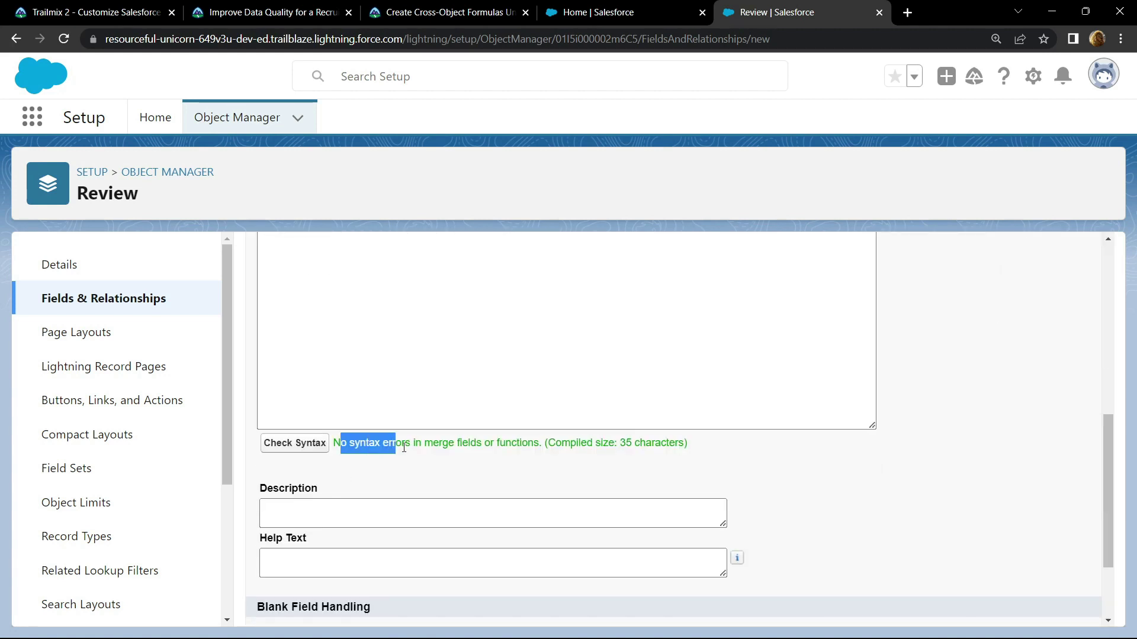
scroll(491, 442, down, 2)
scroll(489, 445, down, 1)
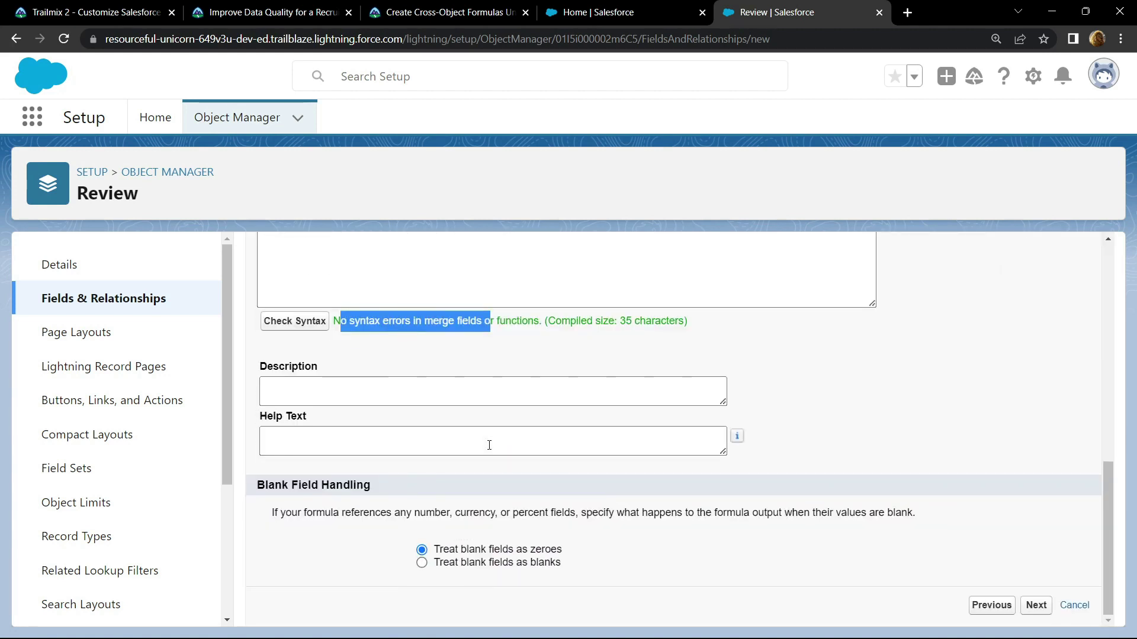
- Make Candidate Name visible to all profiles, then save it with Save & New
click(1035, 605)
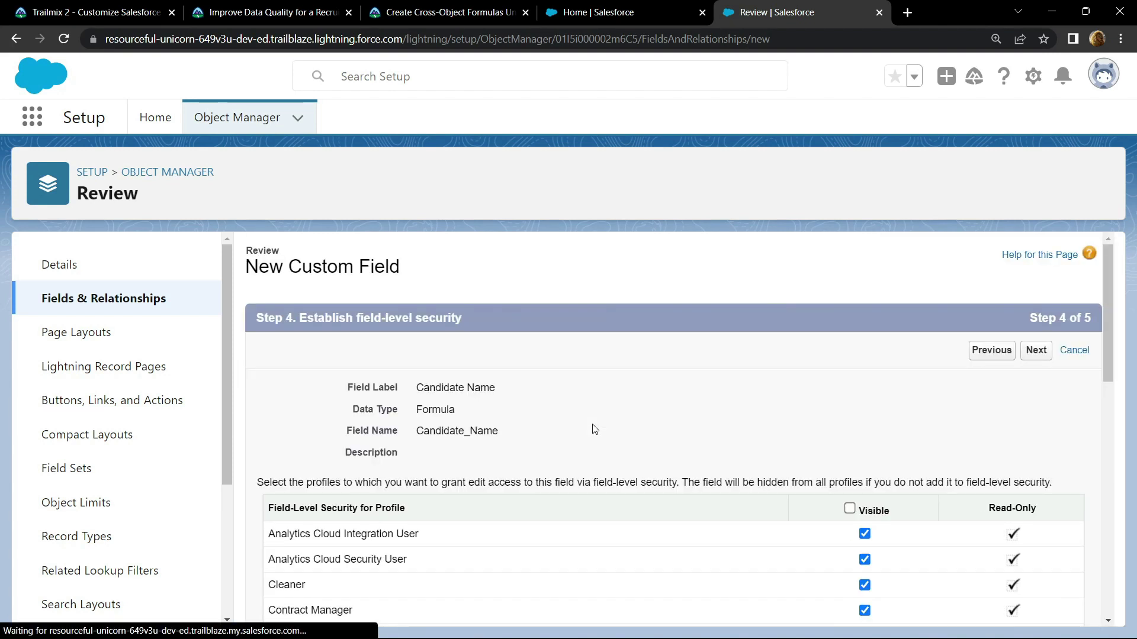
click(850, 509)
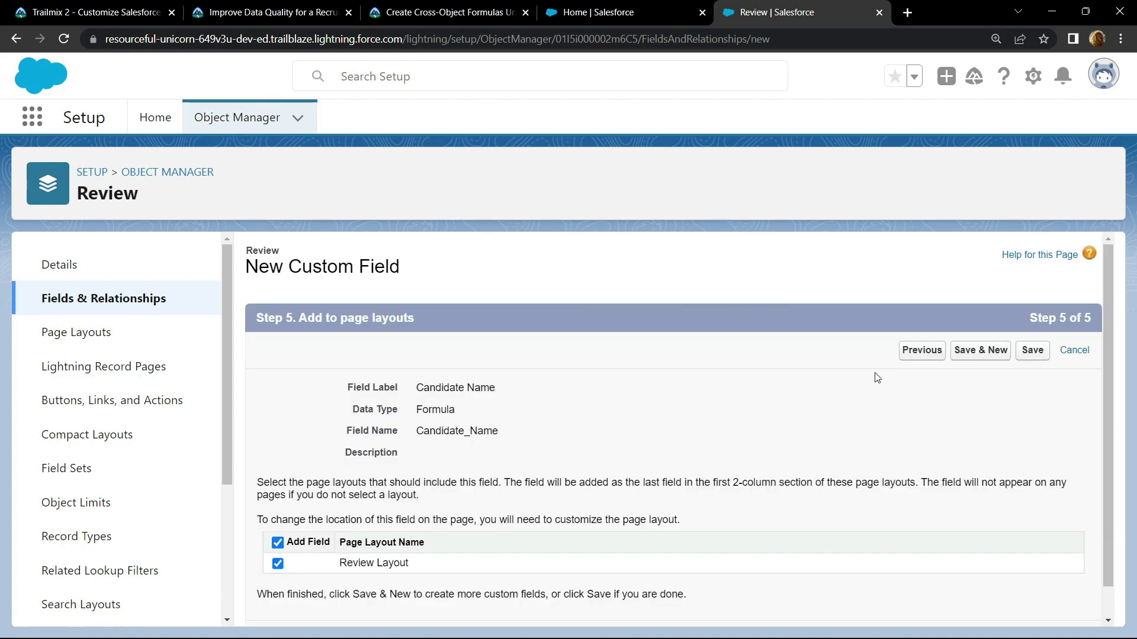
click(980, 349)
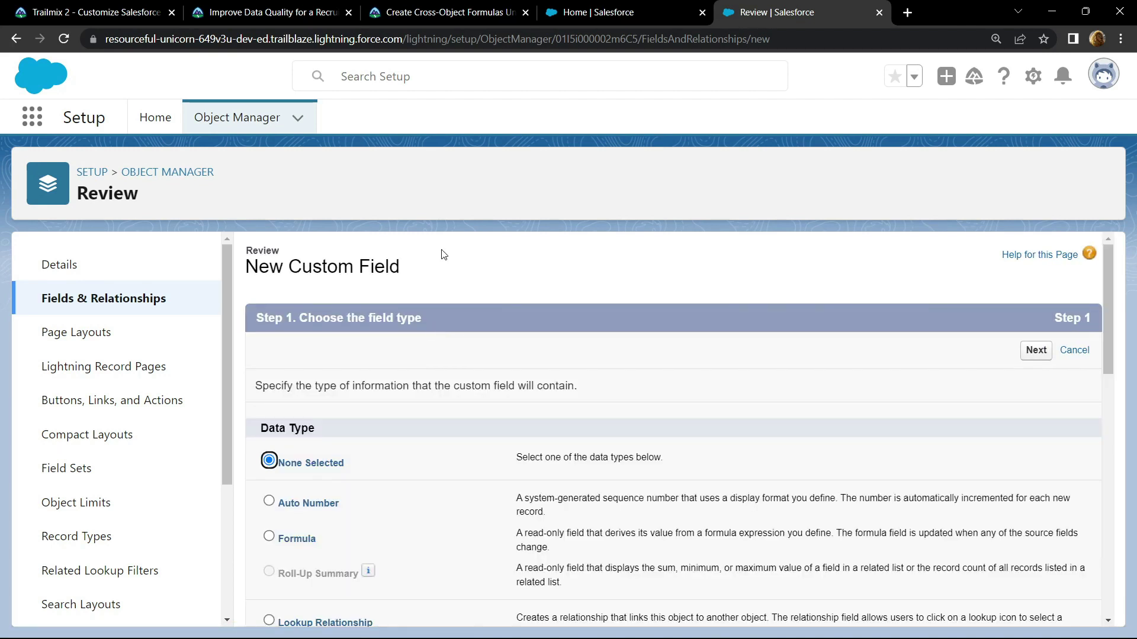
scroll(355, 409, down, 2)
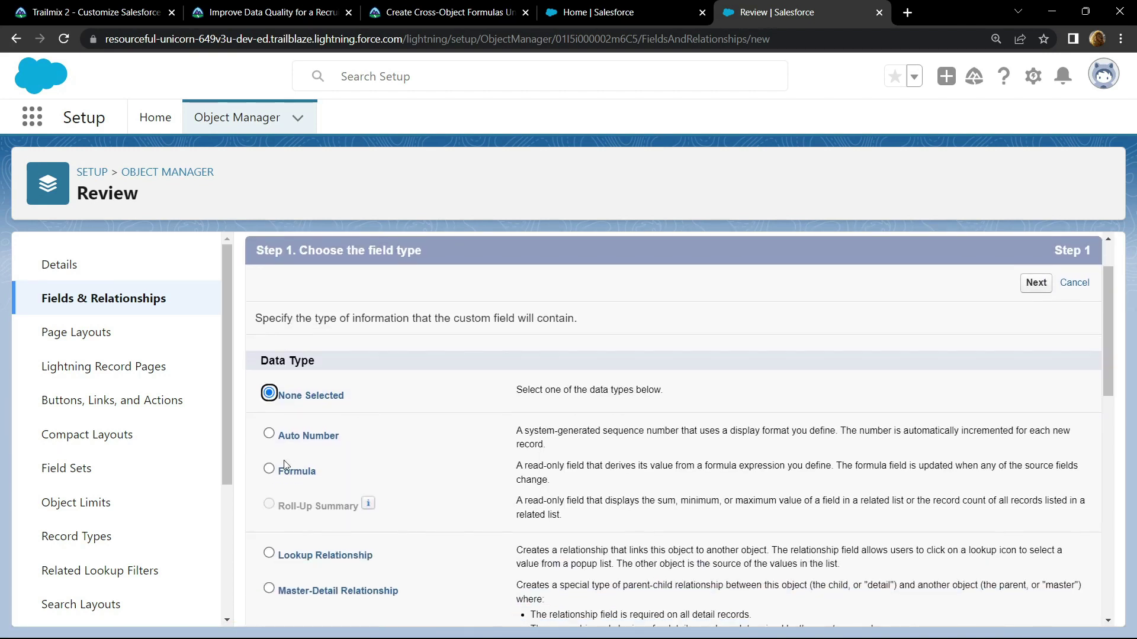
- Choose Formula, paste Position Title from Trailhead as the label, and set return type Text
click(270, 469)
click(1037, 283)
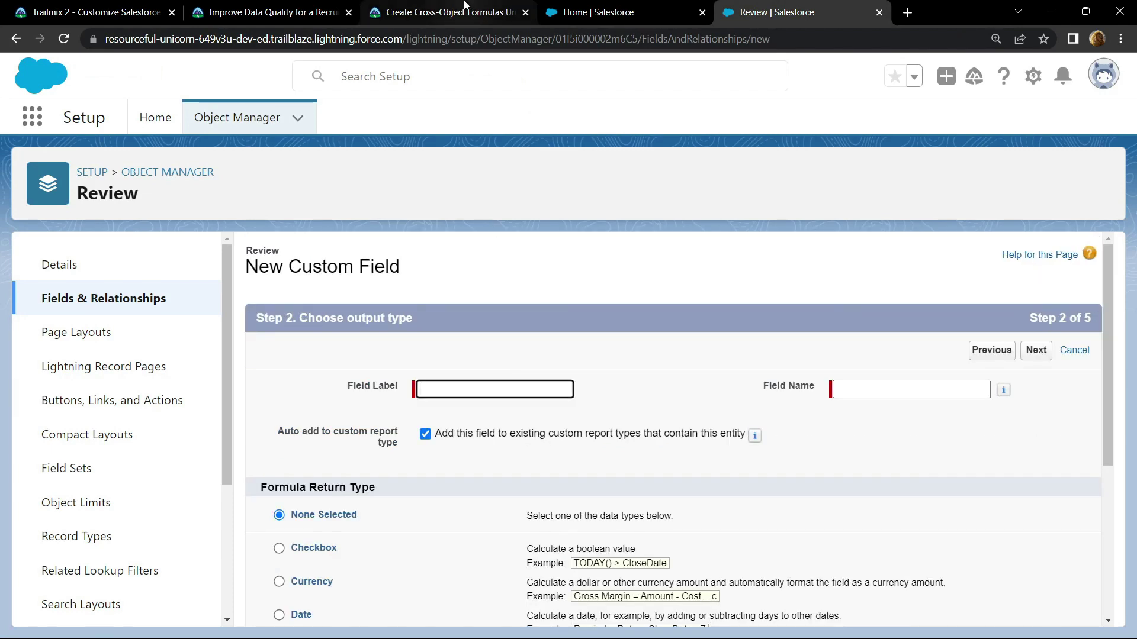
click(448, 12)
scroll(225, 403, down, 1)
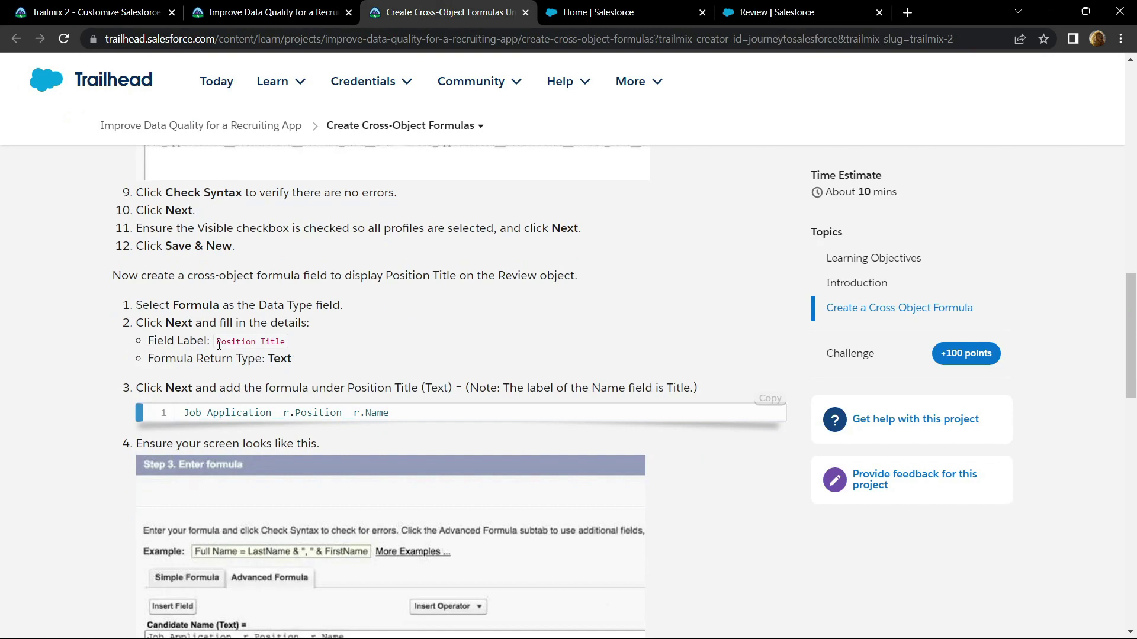
drag(216, 342, 288, 344)
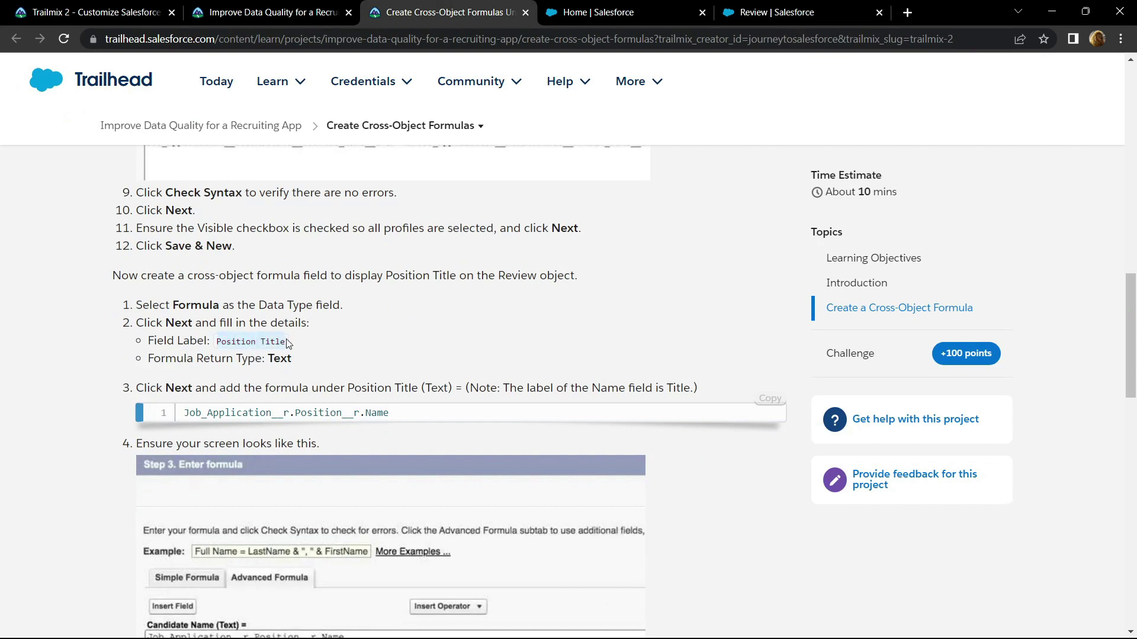
click(777, 11)
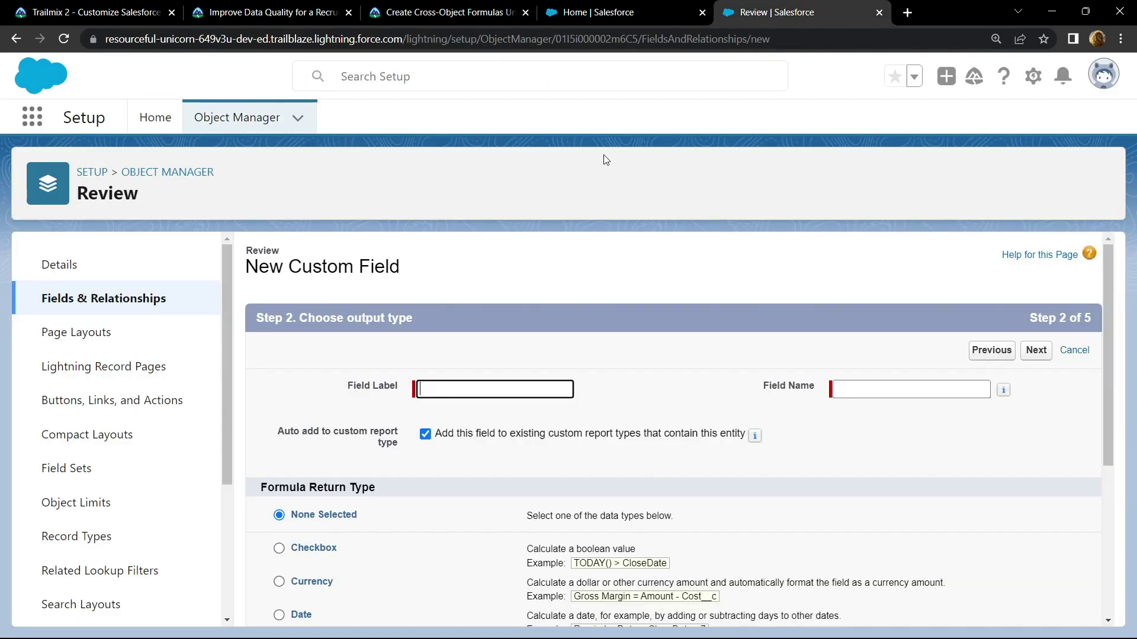
key(ctrl+v)
click(308, 391)
scroll(307, 391, down, 3)
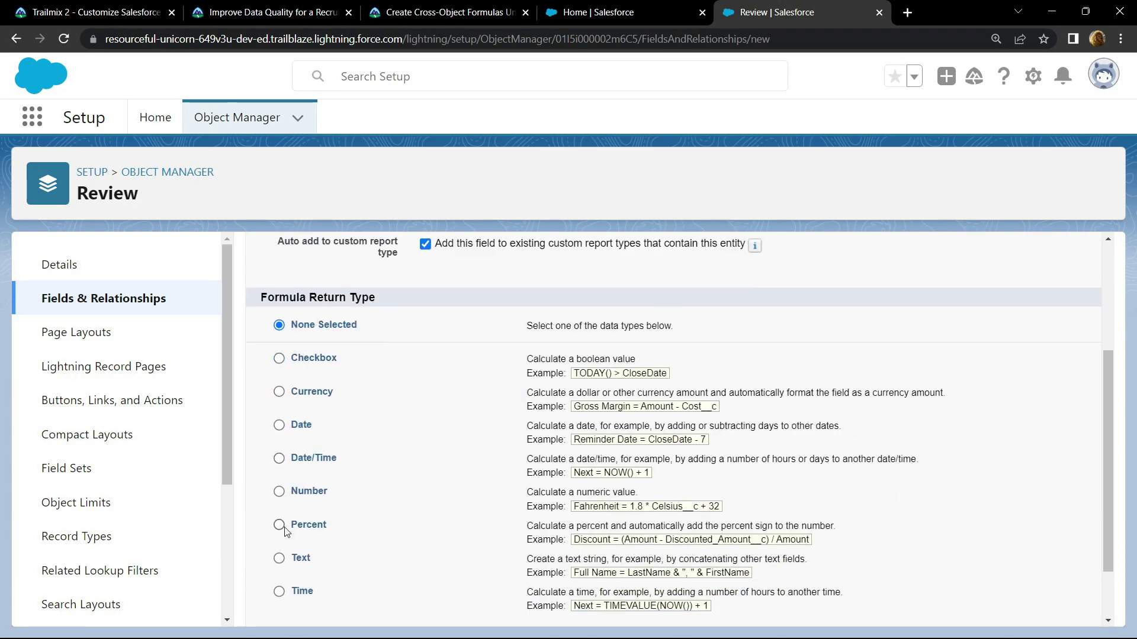
click(279, 558)
click(1036, 609)
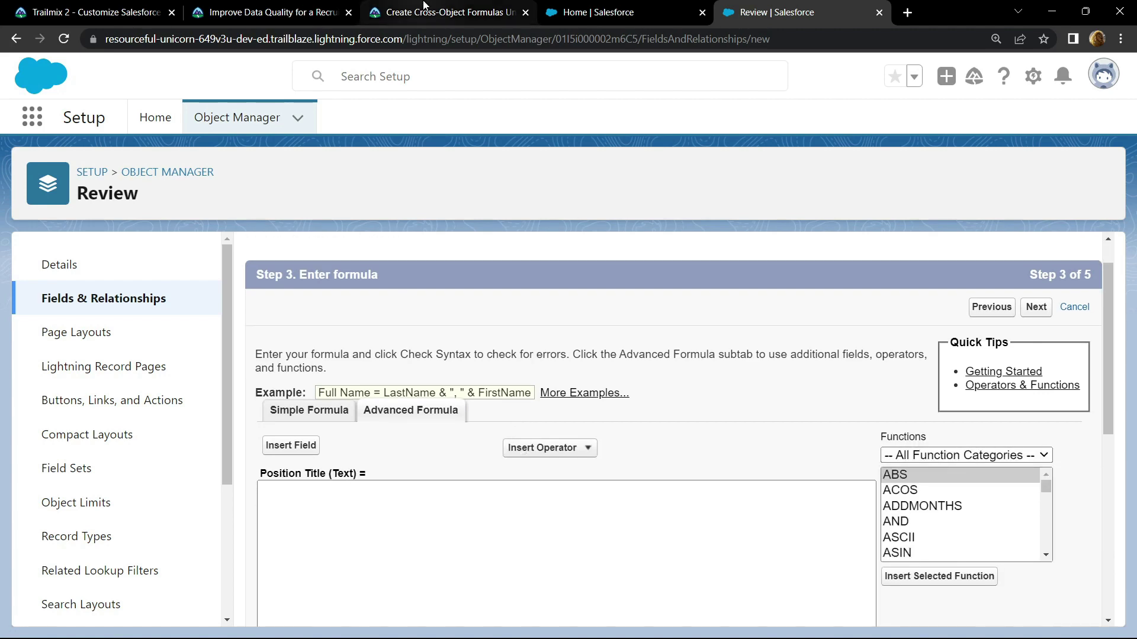
- Paste the Position Title formula from Trailhead into the formula editor
click(444, 12)
scroll(325, 300, down, 1)
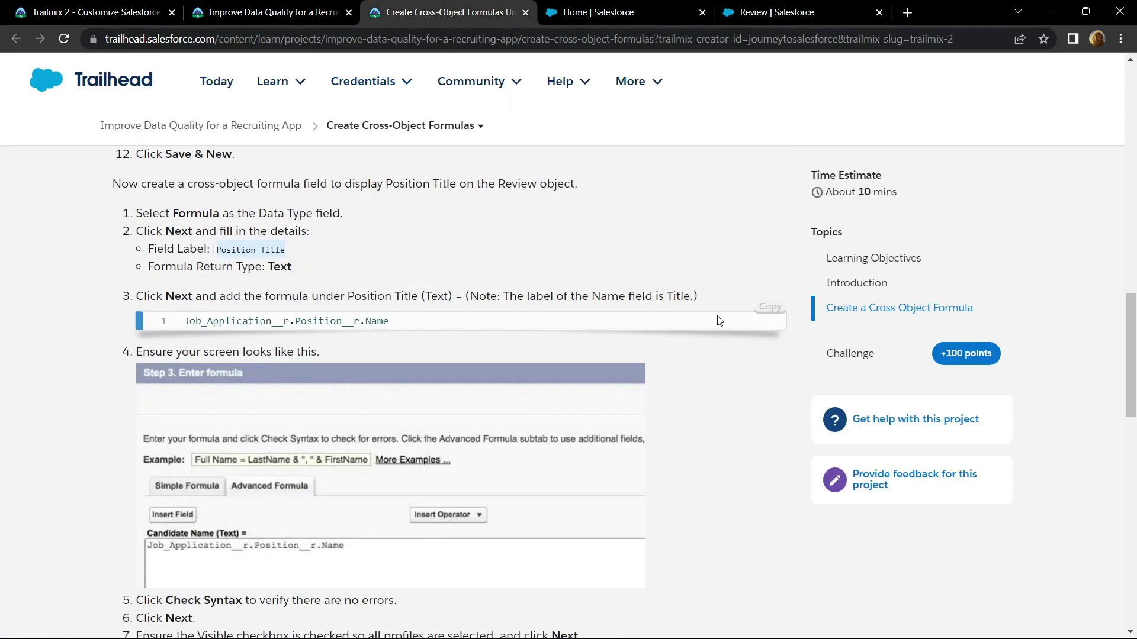
click(772, 307)
click(776, 11)
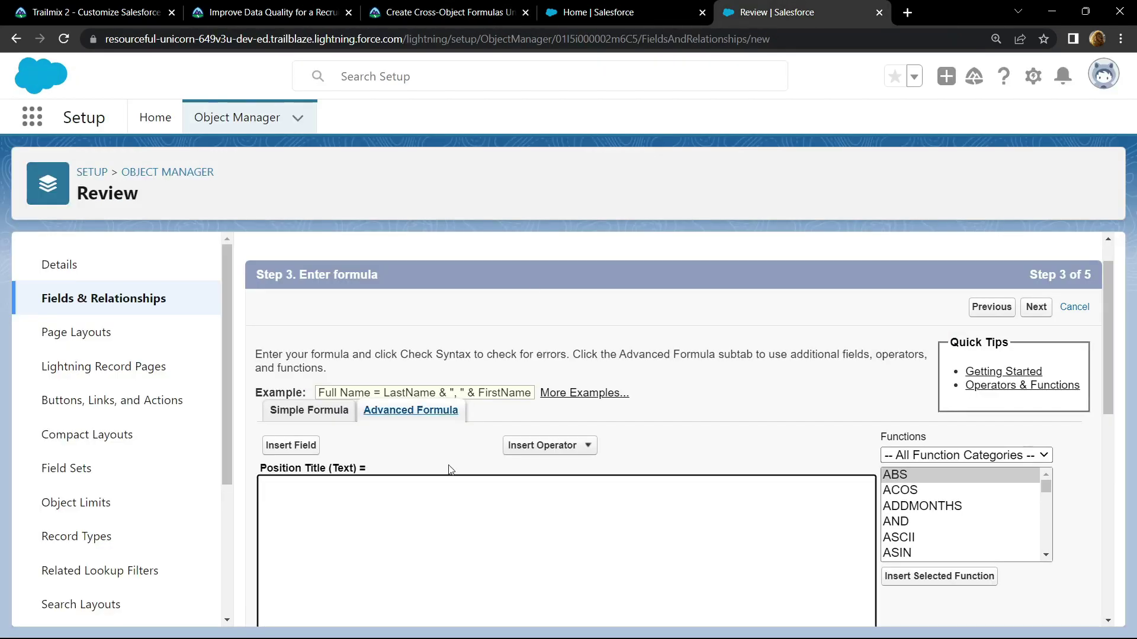
click(440, 490)
key(ctrl+v)
scroll(439, 490, down, 3)
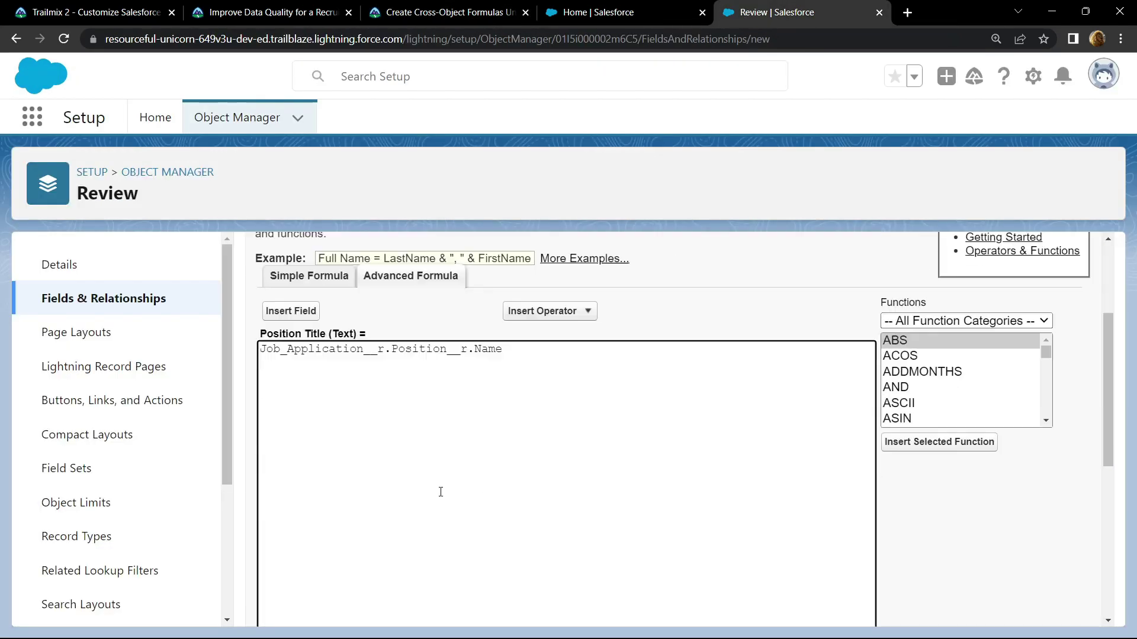
scroll(439, 491, down, 2)
- Check the formula syntax and advance past field-level security to the final step
click(294, 507)
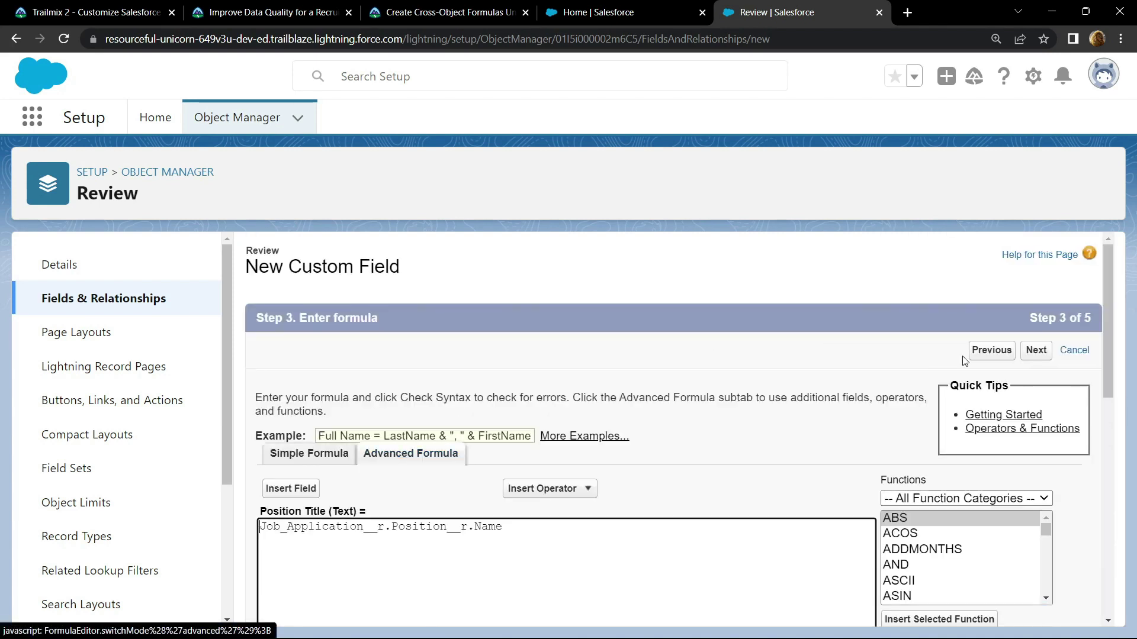
click(1036, 350)
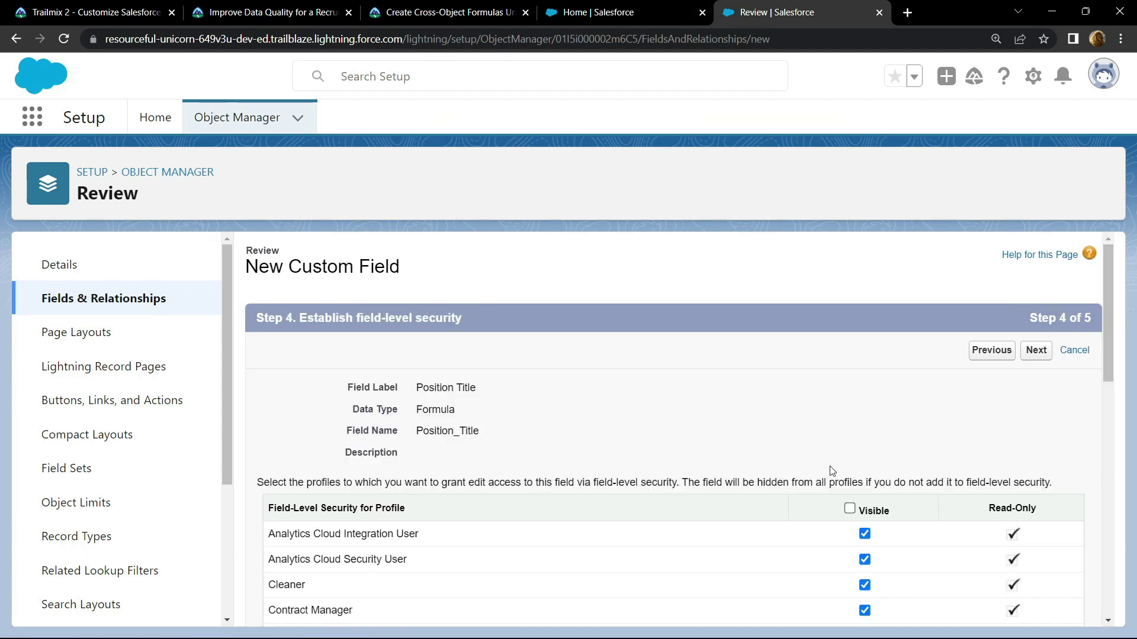
click(1037, 350)
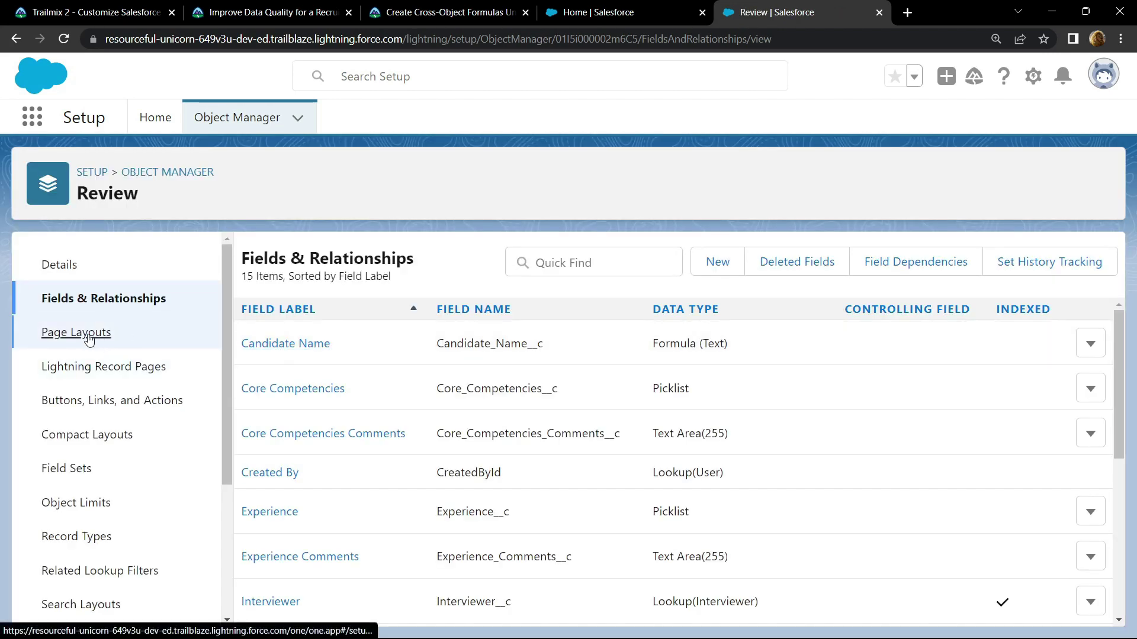
- Open Review Layout for editing from the Review object's Page Layouts
click(76, 332)
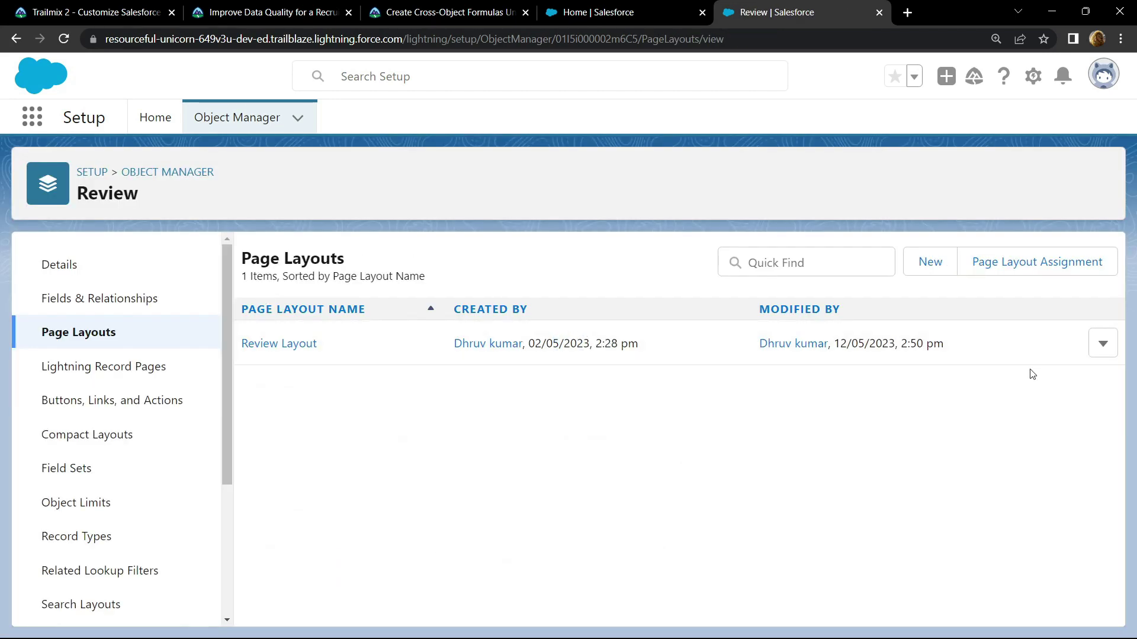
click(1102, 344)
click(1047, 389)
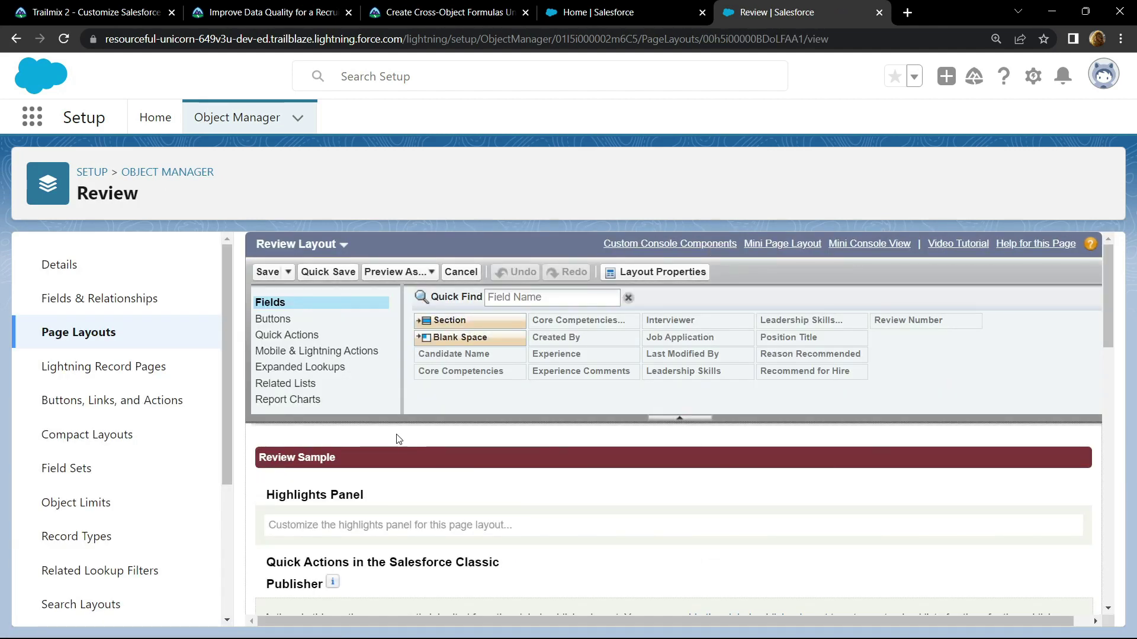
drag(448, 319, 390, 582)
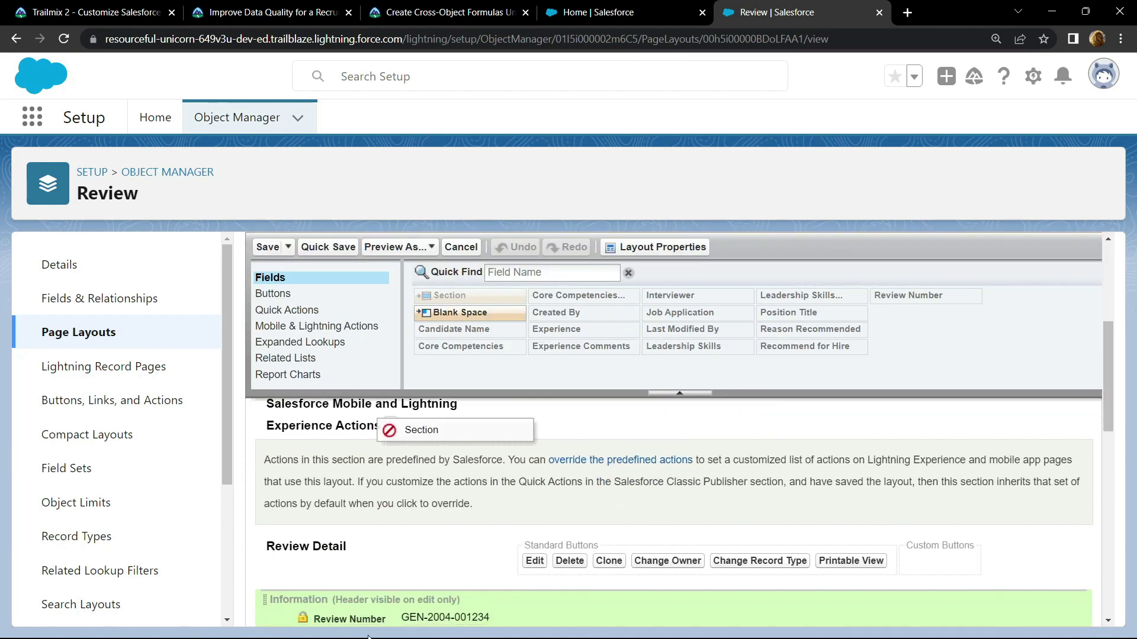
mouse_move(391, 582)
mouse_down()
mouse_move(395, 491)
mouse_move(373, 484)
mouse_up()
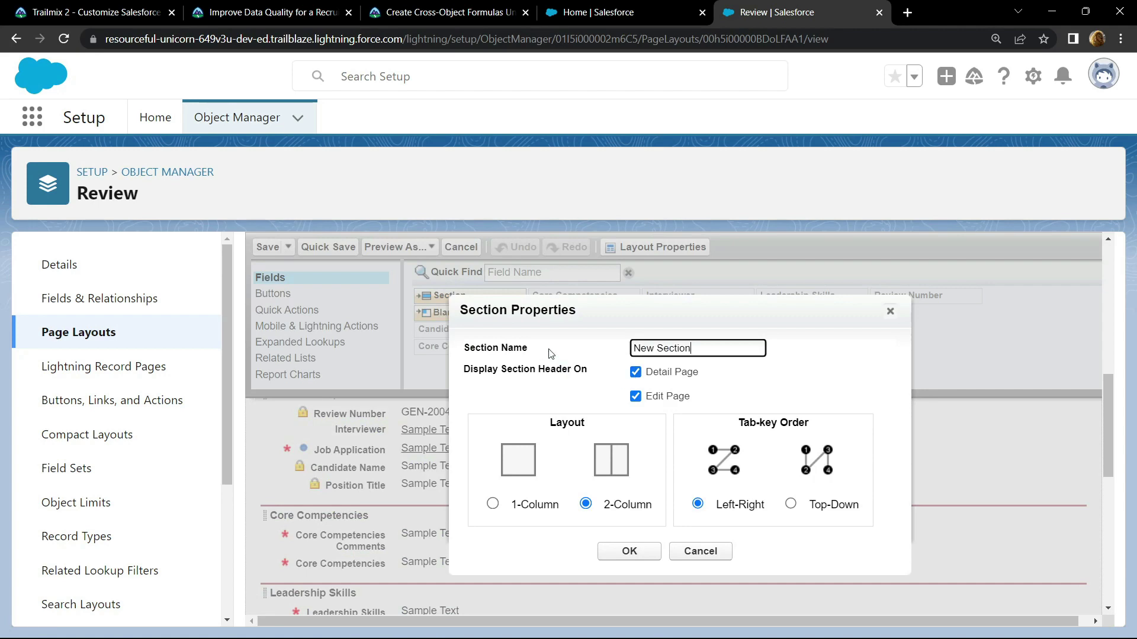
- Name the new section Position & Candidate, copied from Trailhead, and confirm it
click(448, 11)
scroll(260, 409, down, 3)
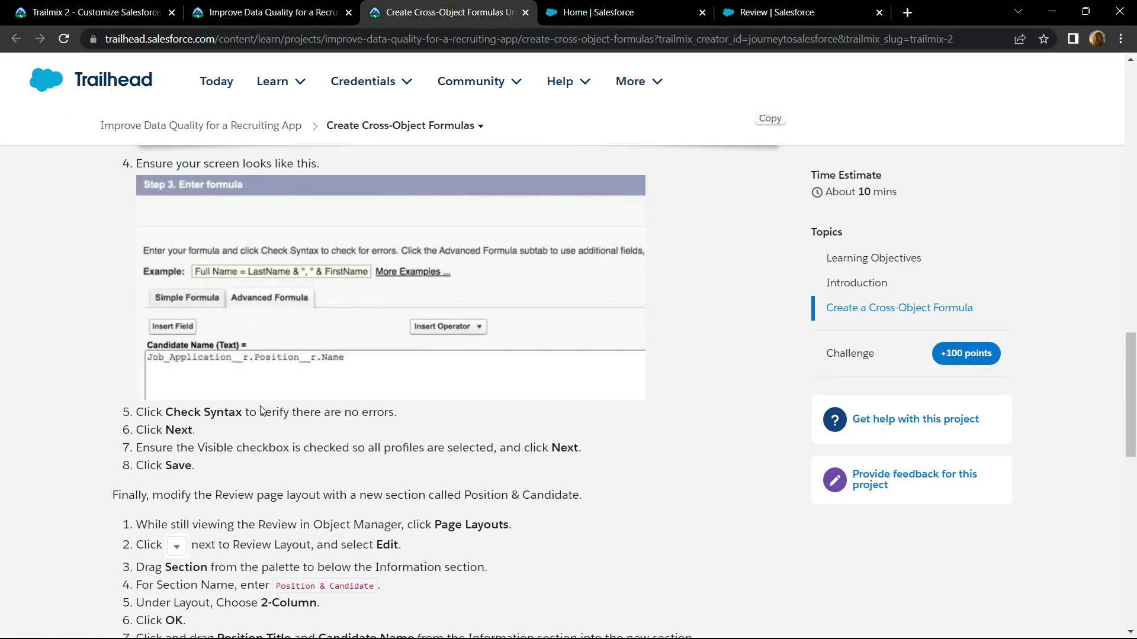
scroll(258, 418, down, 1)
scroll(253, 428, down, 2)
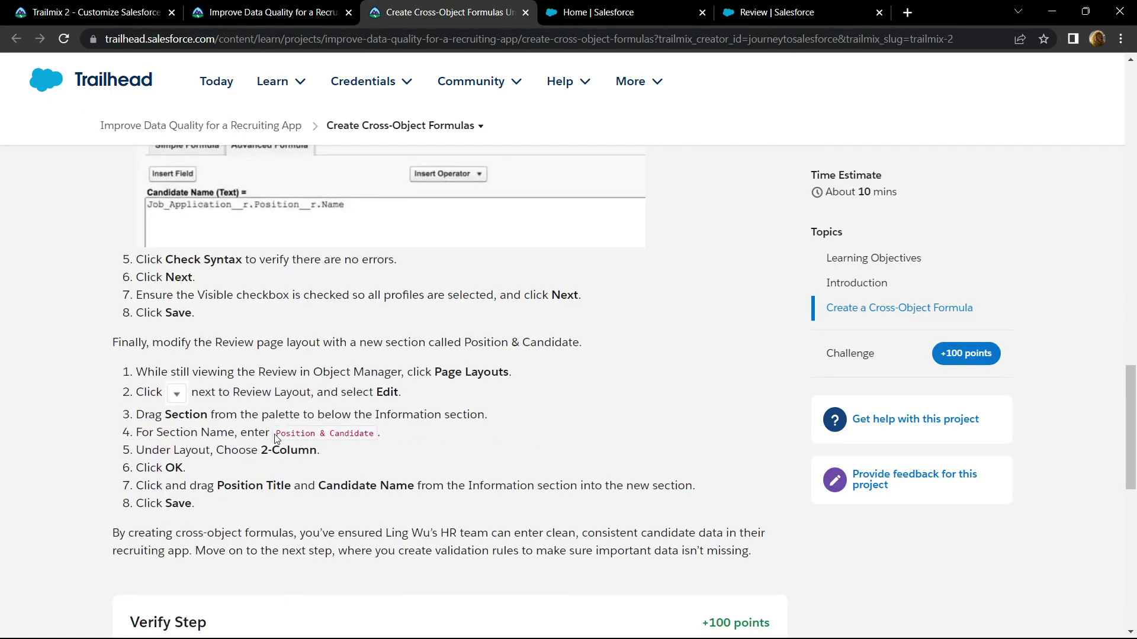
drag(276, 433, 375, 434)
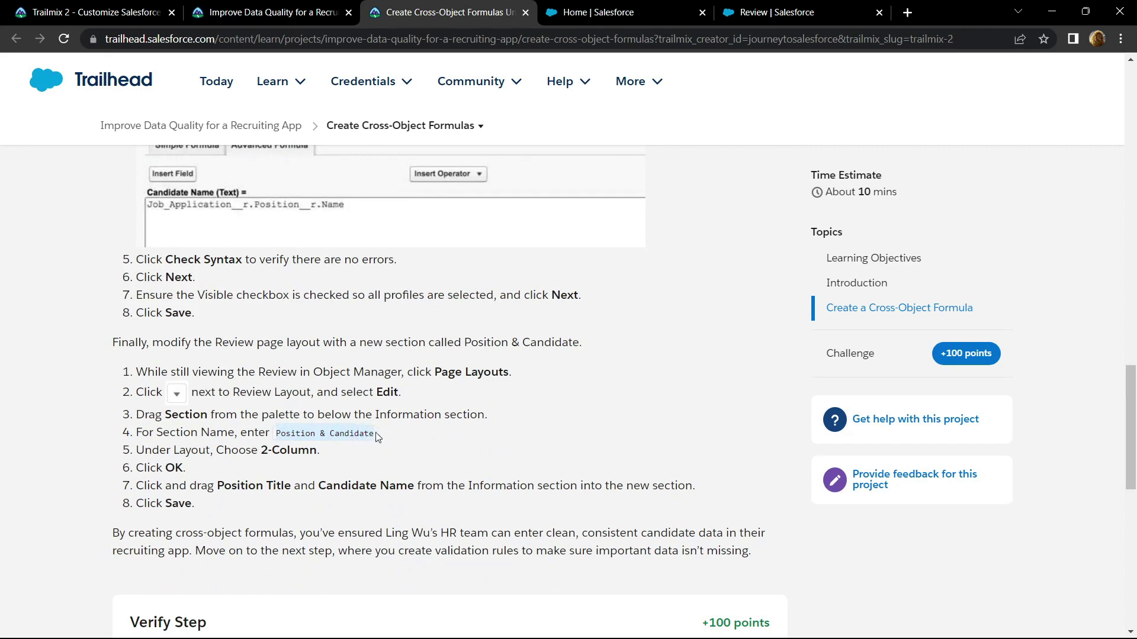
click(777, 12)
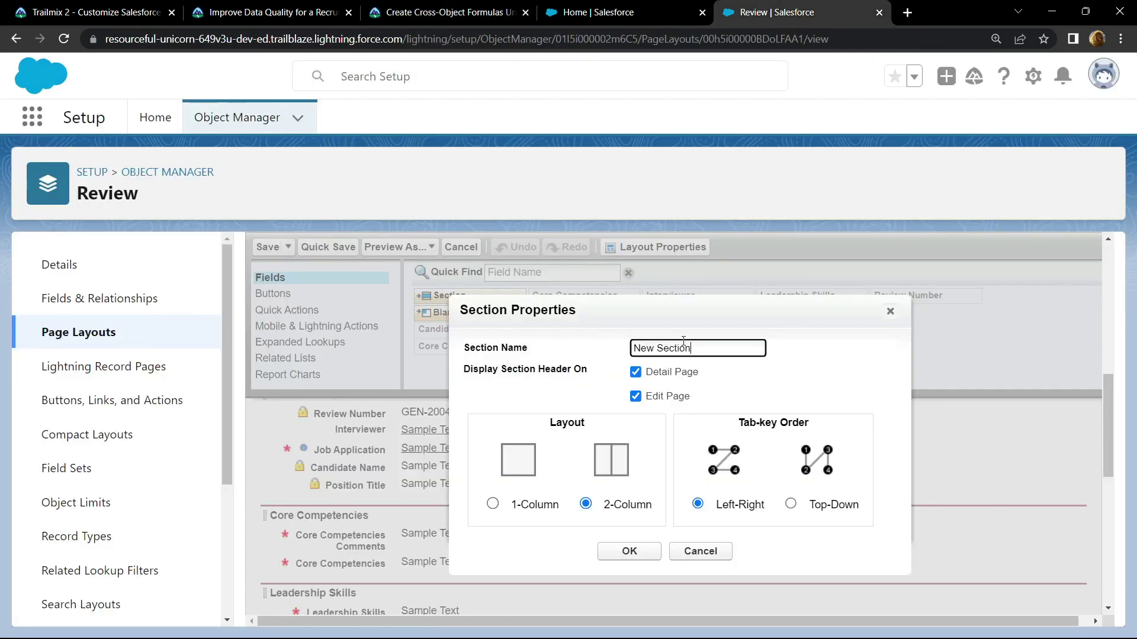
key(ctrl+a)
key(ctrl+v)
click(634, 551)
click(646, 550)
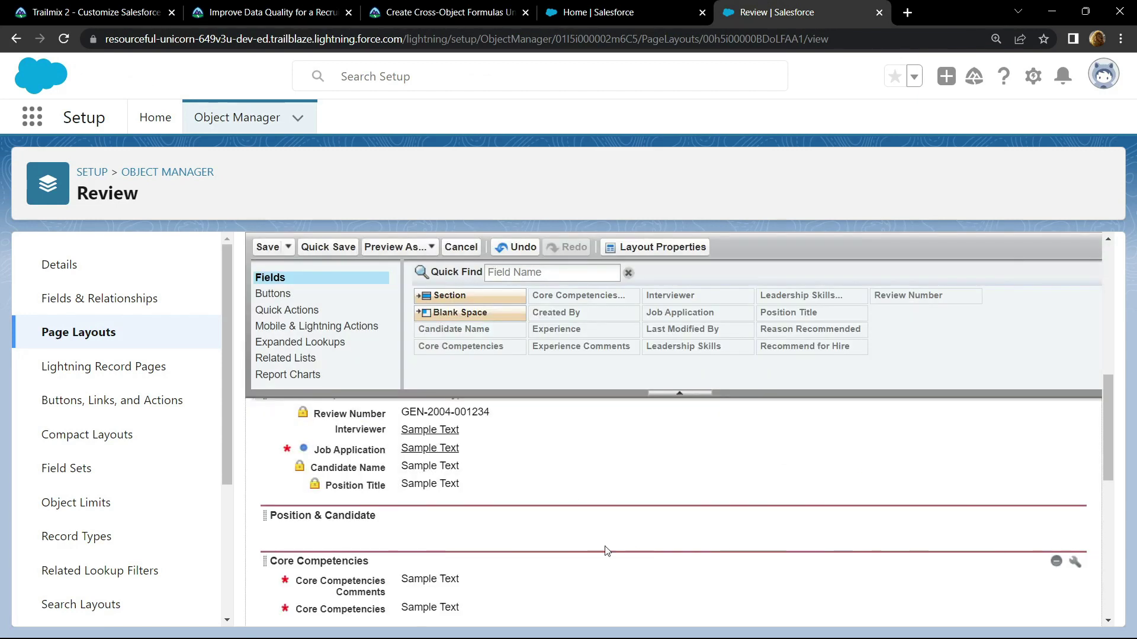
scroll(373, 526, down, 1)
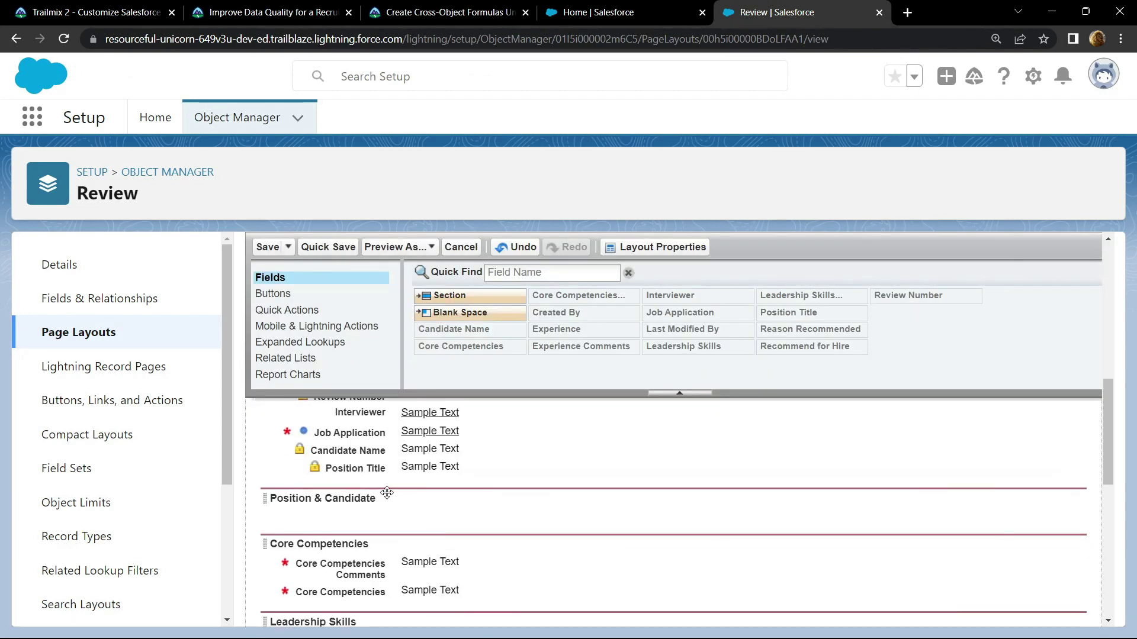
scroll(348, 521, up, 1)
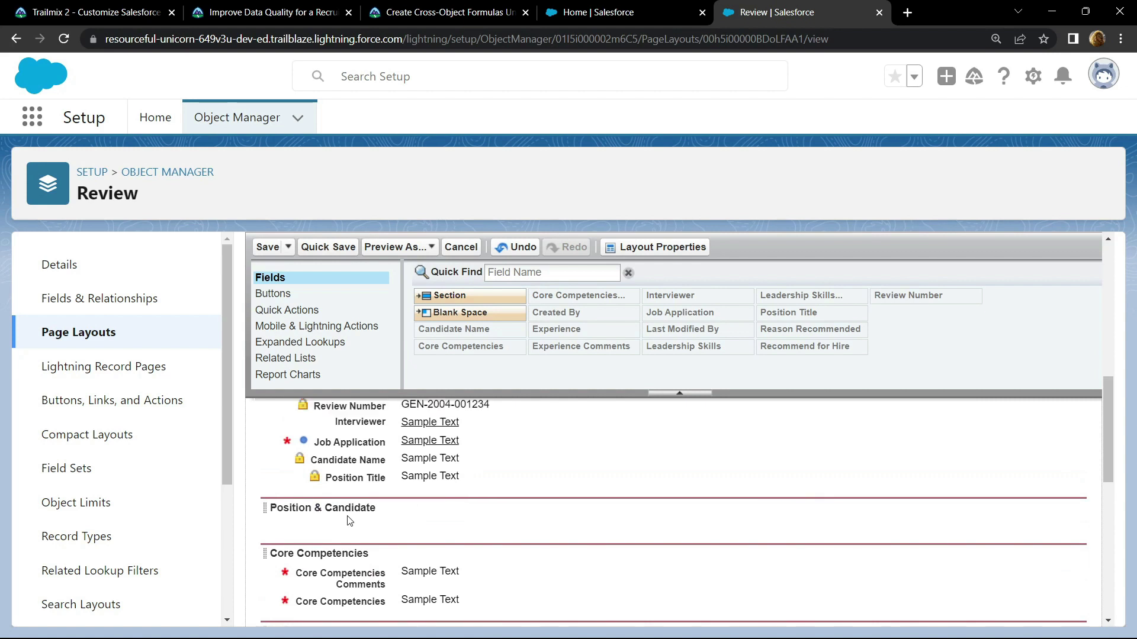
- Drag Candidate Name and Position Title into the section and save Review Layout
drag(353, 503, 350, 566)
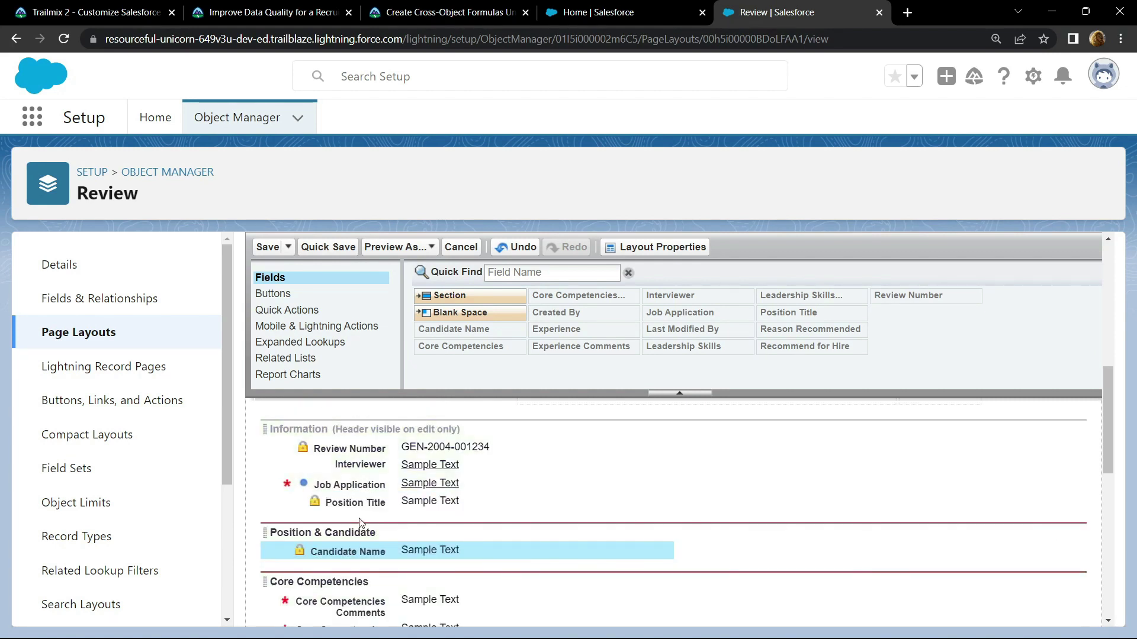
drag(360, 504, 371, 556)
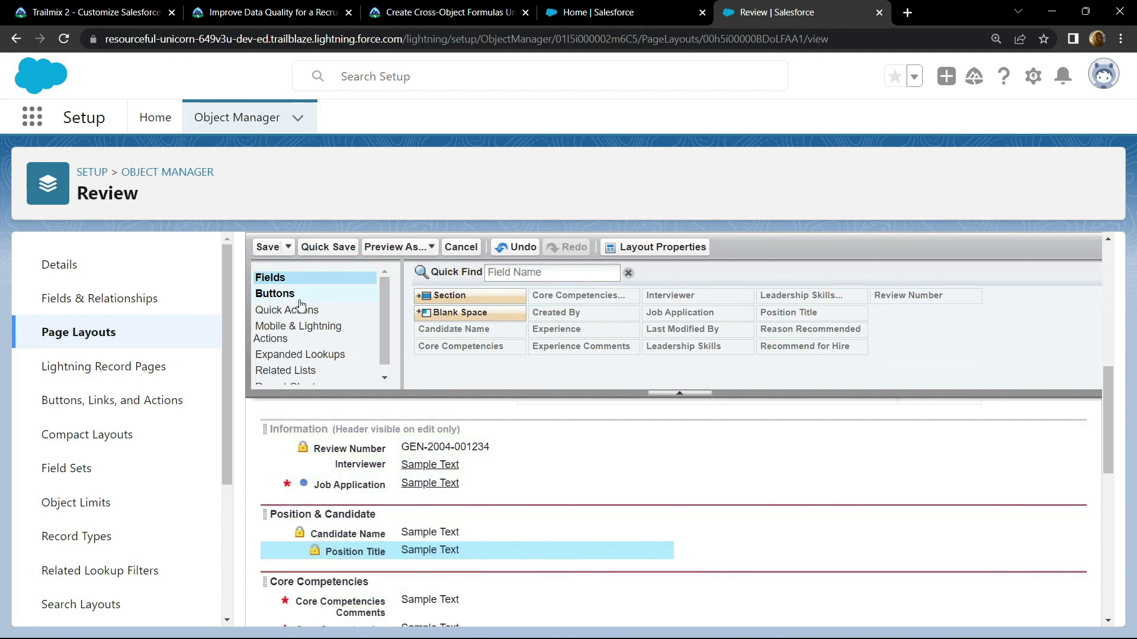
click(267, 247)
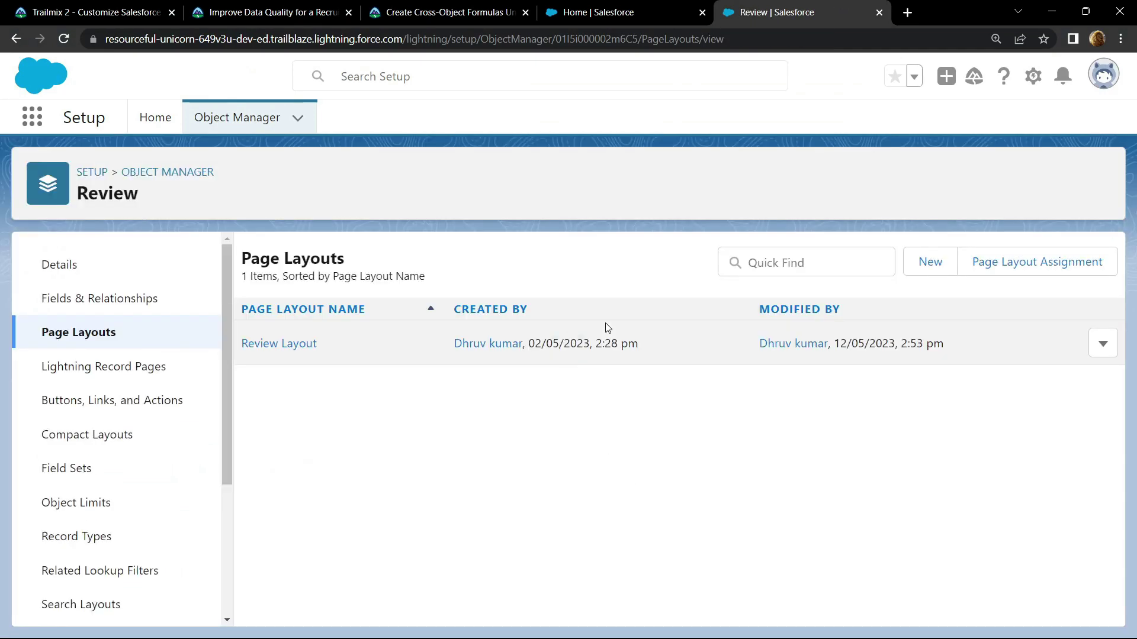
- Verify the Create Cross-Object Formulas challenge for +100 points, then view the Improve Data Quality project overview
click(422, 12)
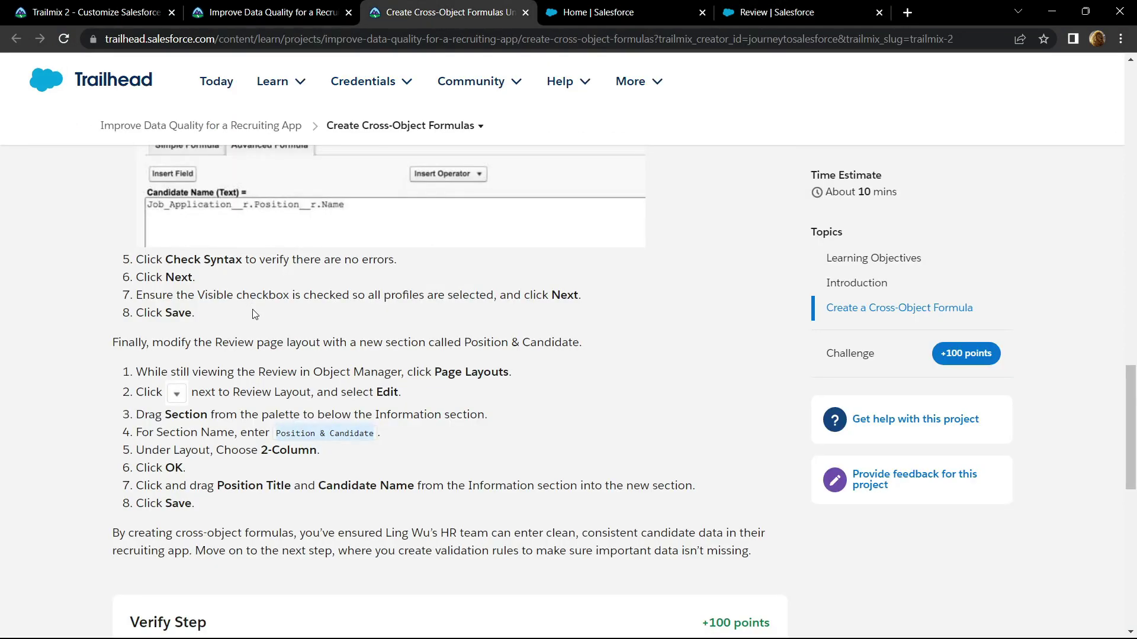
scroll(253, 313, down, 10)
scroll(252, 267, down, 1)
click(252, 233)
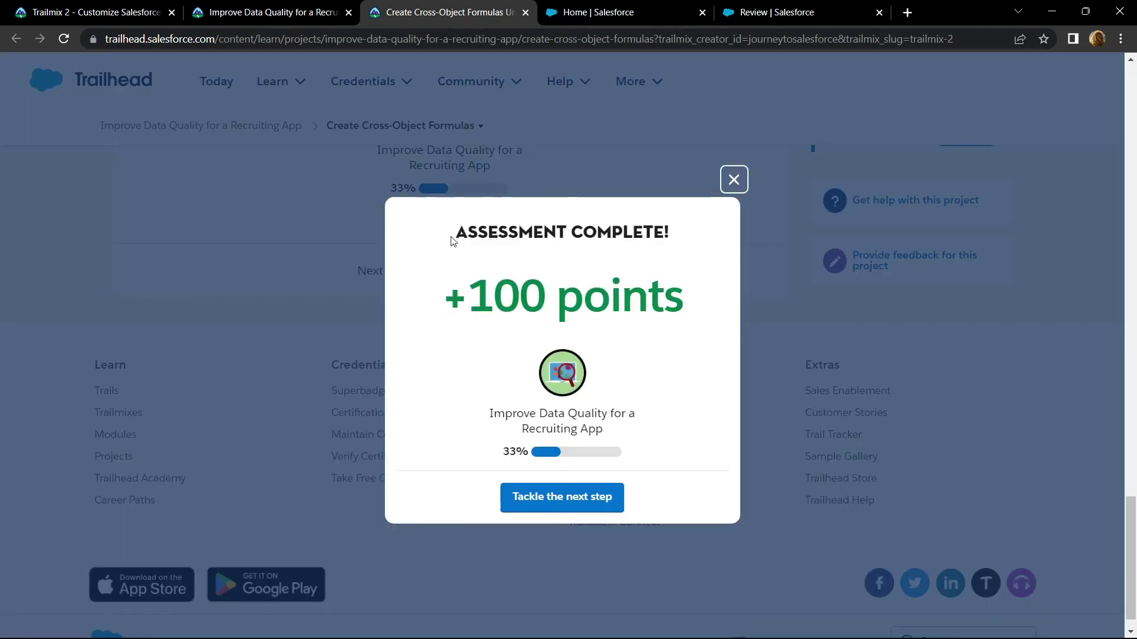
drag(452, 238, 699, 238)
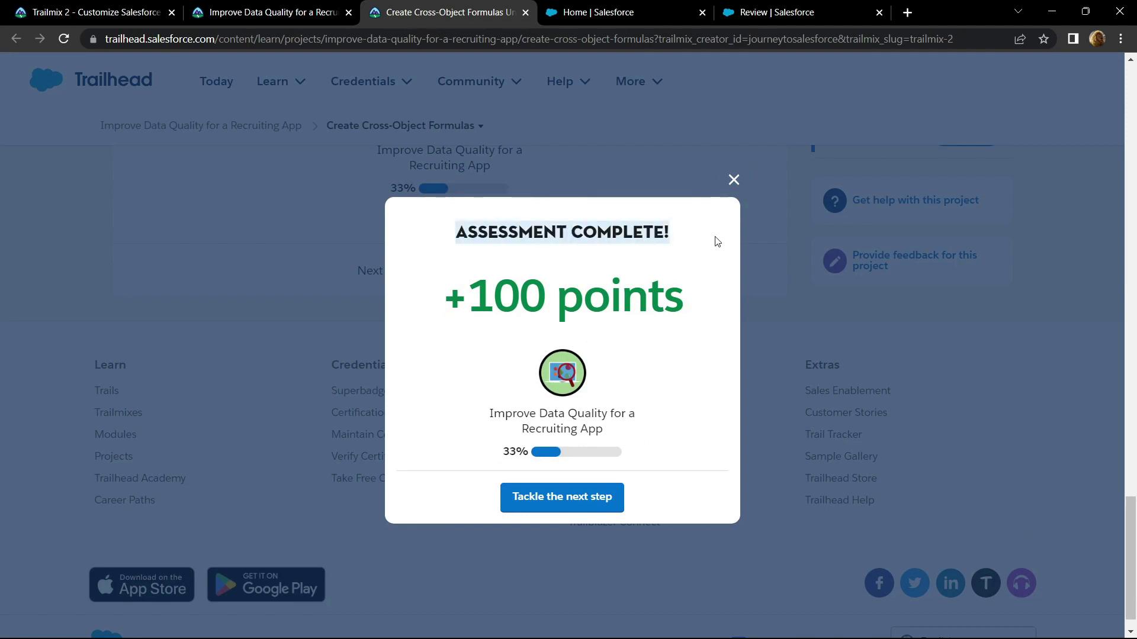
click(271, 11)
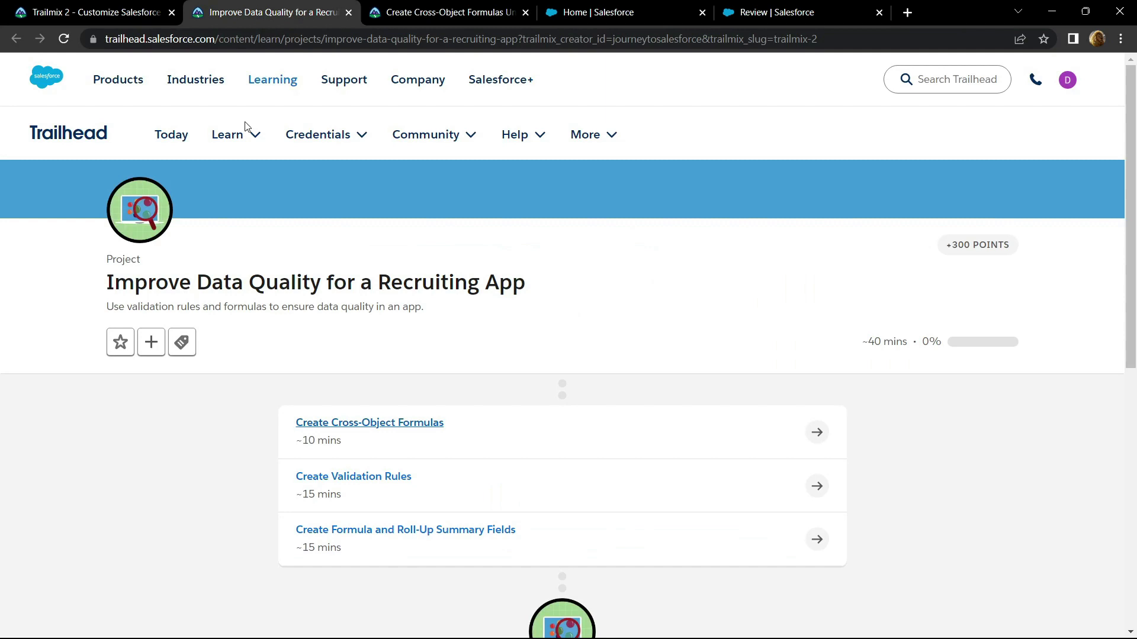
scroll(168, 444, down, 1)
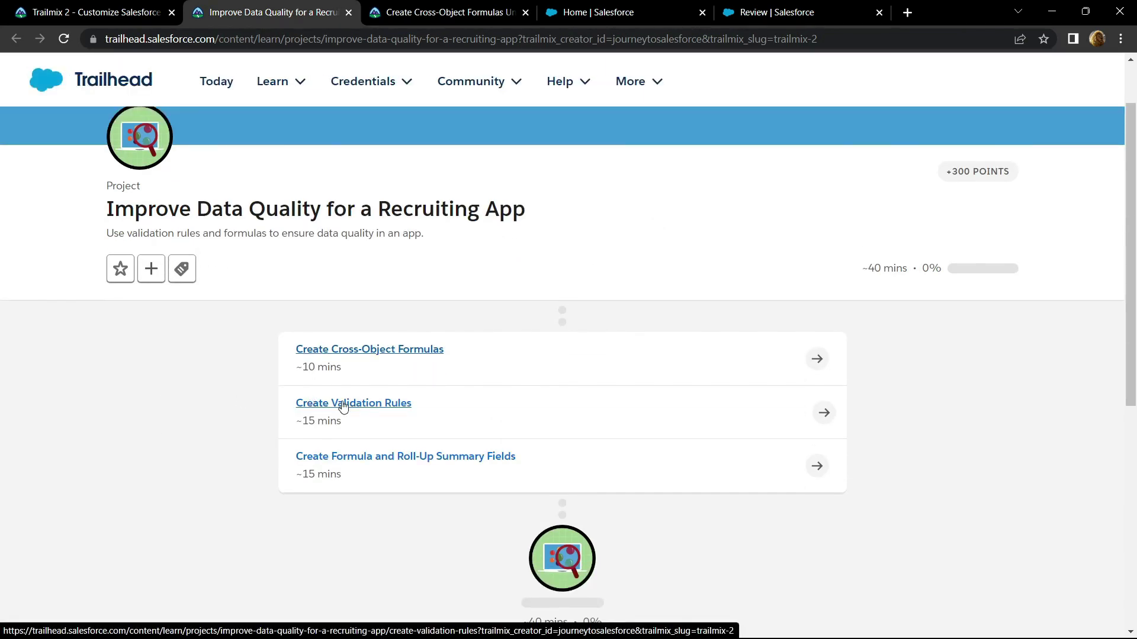